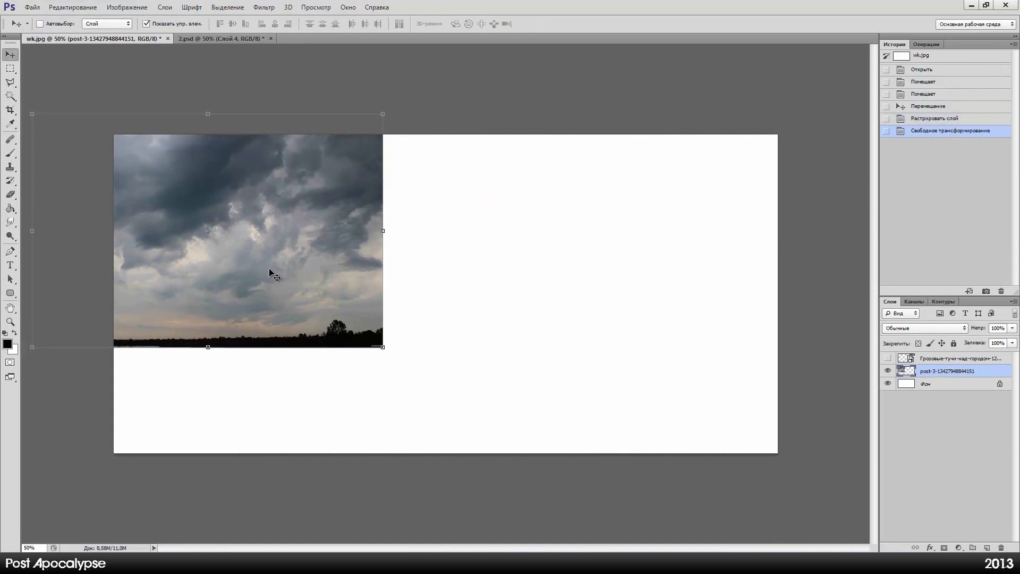
Resize and duplicate the first cloud photo, overlap the copy, and soft-erase its edges.
key("Return")
key("ctrl+j")
left_click_drag(308, 288, 478, 255)
key("e")
left_click_drag(303, 254, 372, 345)
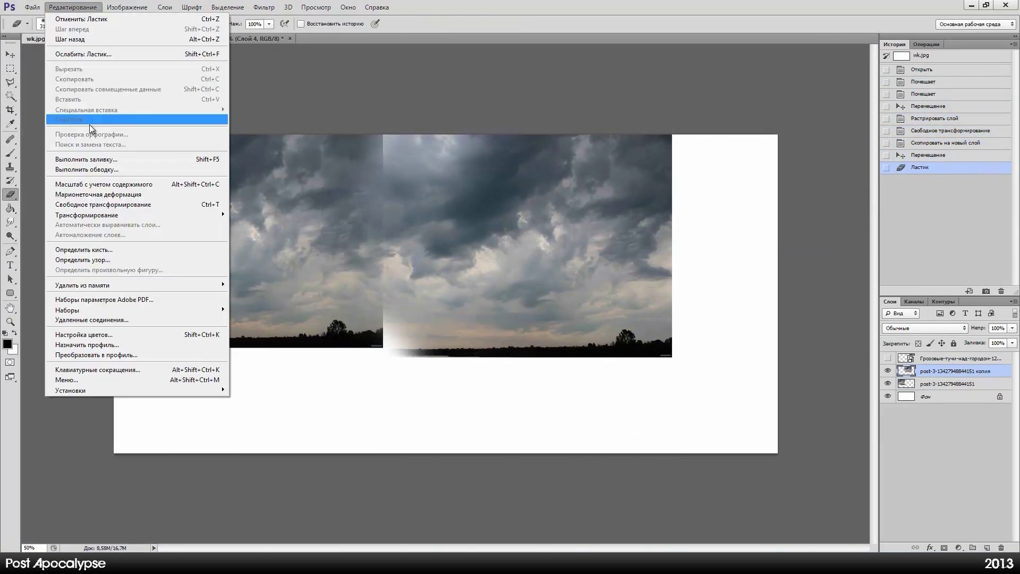
key("v")
left_click_drag(399, 261, 254, 260)
key("e")
left_click_drag(372, 160, 510, 223)
Show the storm-clouds-over-city photo, enlarge it into place and soften its edges.
key("v")
left_click(887, 358)
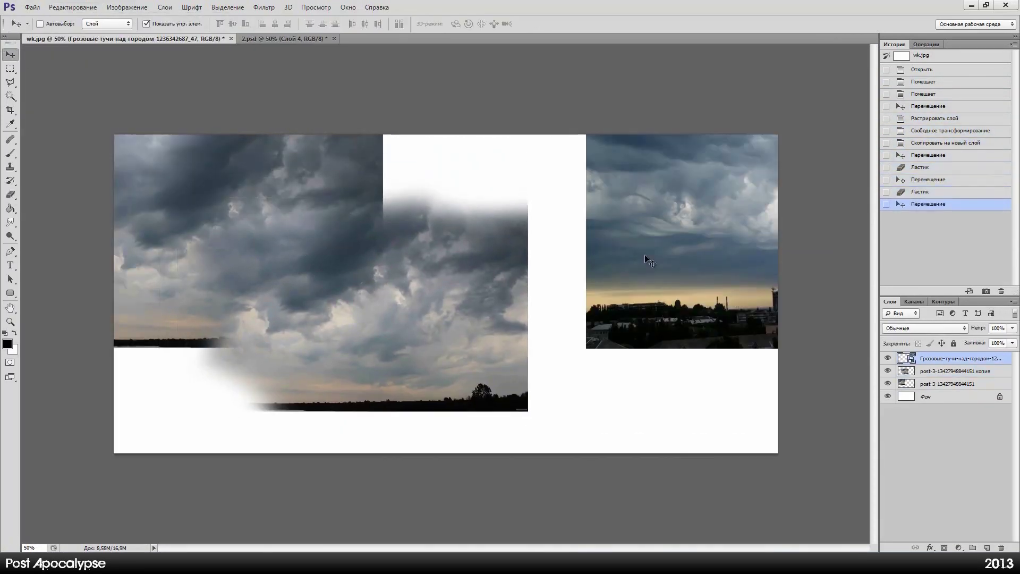
left_click_drag(679, 239, 439, 255)
key("ctrl+t")
left_click_drag(346, 391, 228, 451)
key("Return")
key("e")
mouse_move(194, 414)
left_mouse_down()
mouse_move(698, 221)
mouse_move(428, 432)
left_mouse_up()
Nudge the storm-clouds photo up-left and erase more of its edges, undoing a stray fill.
key("v")
left_click_drag(432, 254, 421, 225)
key("g")
left_click(717, 239)
left_click(912, 264)
key("e")
left_click_drag(223, 298, 307, 410)
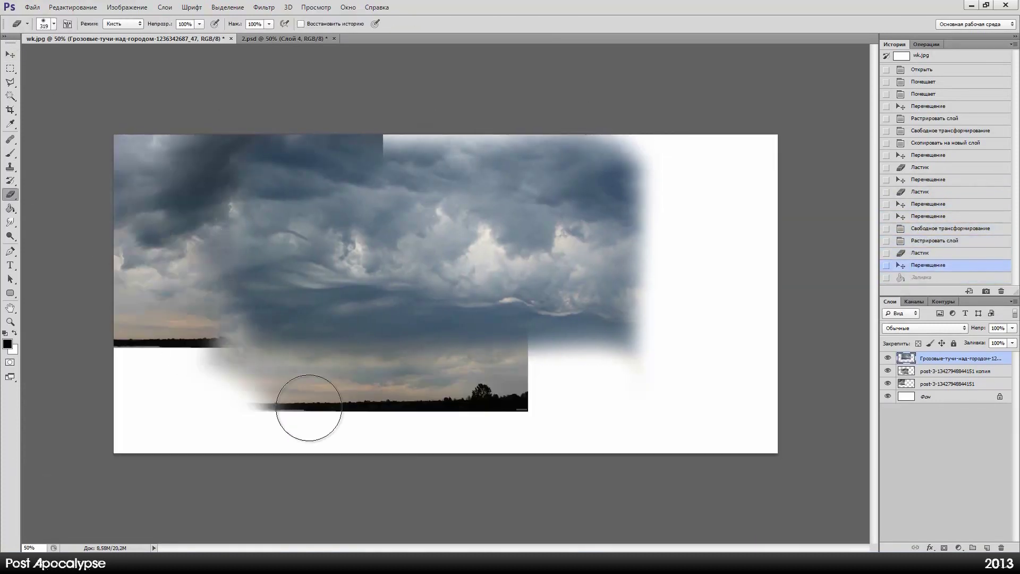
key("v")
Discard an extra cloud copy and erase the lower-left of the post-3 cloud copy.
key("ctrl+j")
mouse_move(472, 211)
left_mouse_down()
mouse_move(376, 419)
mouse_move(637, 391)
left_mouse_up()
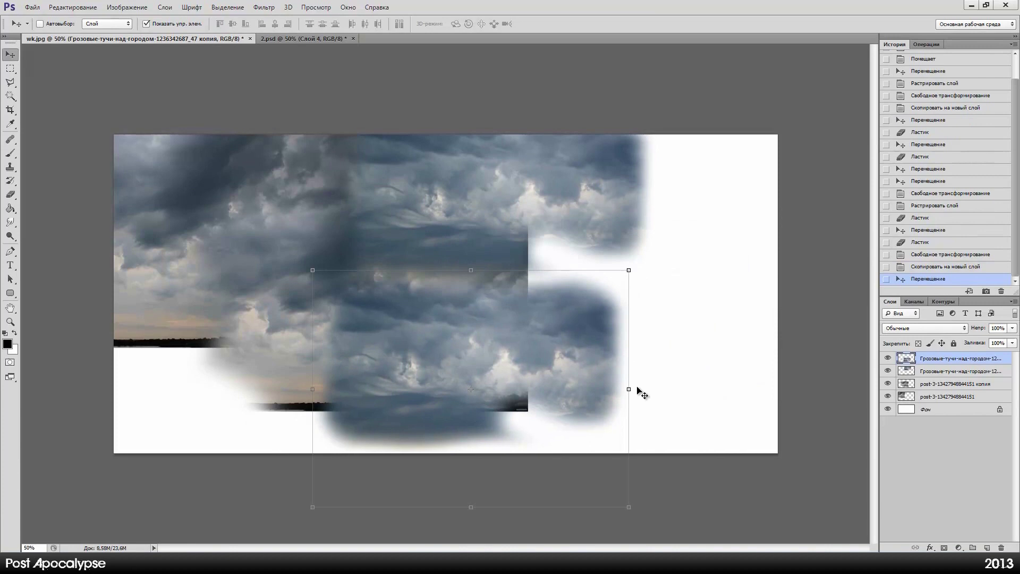
key("Delete")
left_click(947, 383)
key("e")
left_click_drag(176, 318, 154, 360)
Clone-stamp cloud texture into the gaps and merge the cloud layers into one.
left_click_drag(287, 409, 534, 269)
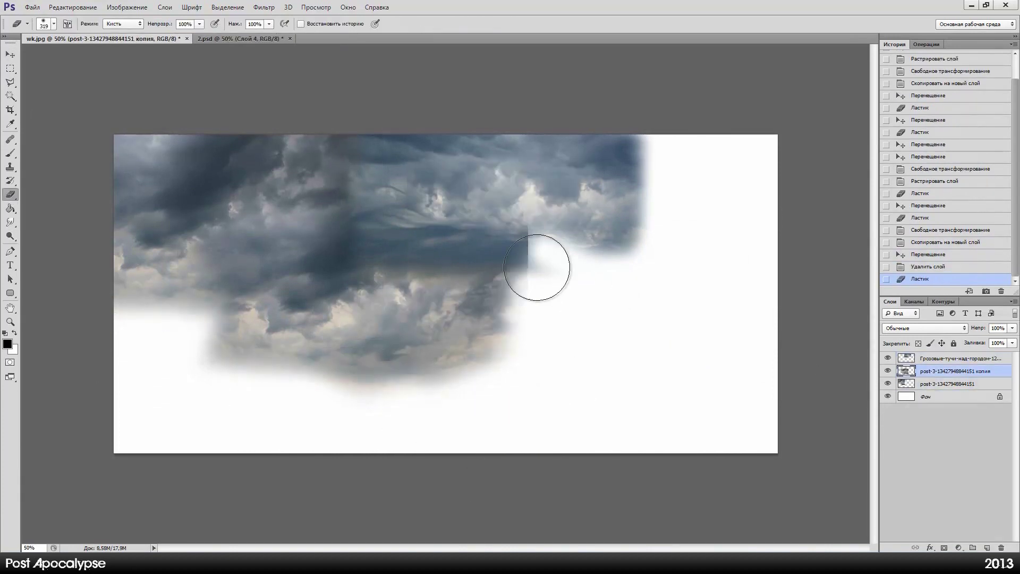
left_click(950, 358)
key("s")
left_click(54, 24)
key("Escape")
left_click(251, 186)
left_click(924, 371)
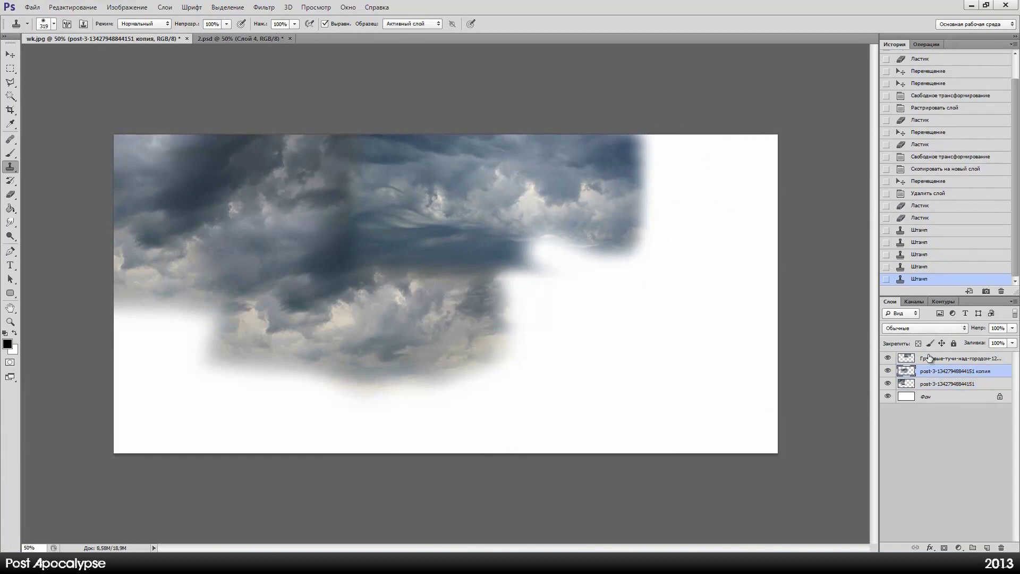
key("ctrl+e")
key("ctrl+e")
mouse_move(558, 284)
left_mouse_down()
mouse_move(738, 186)
mouse_move(406, 234)
left_mouse_up()
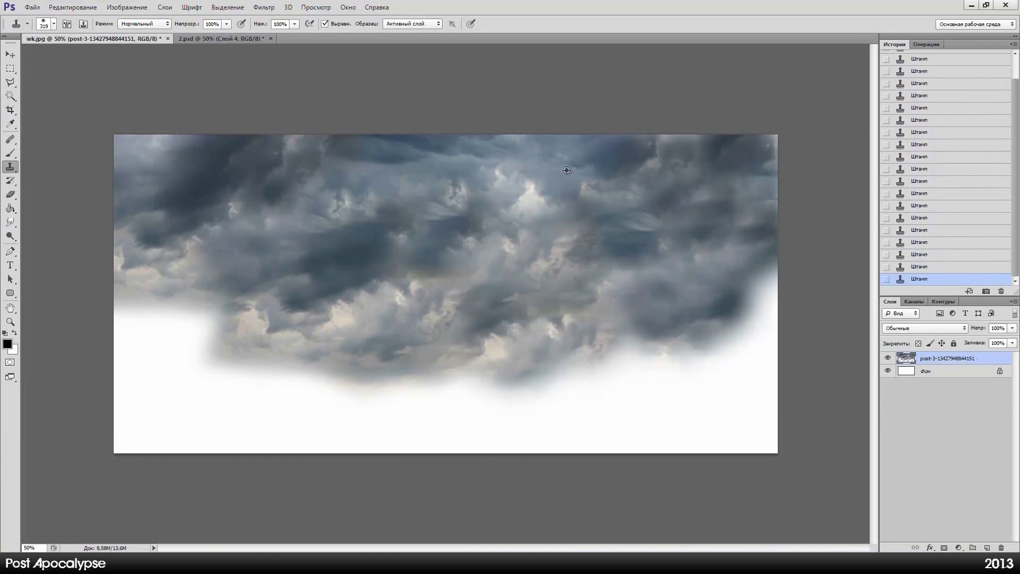
Tone the clouds greener with Brightness/Contrast, Levels and Color Balance; pick 2037-1680x1050 and 5205.
left_click(126, 6)
left_click(318, 33)
key("Escape")
key("ctrl+l")
key("Return")
left_click(126, 7)
left_click(353, 99)
key("ctrl+3")
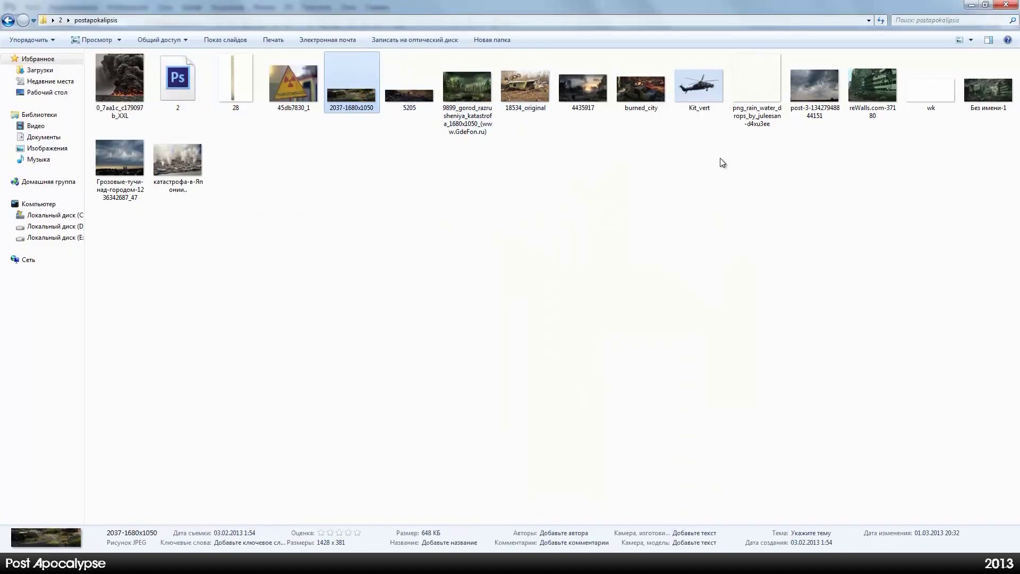
left_click(404, 97, "ctrl")
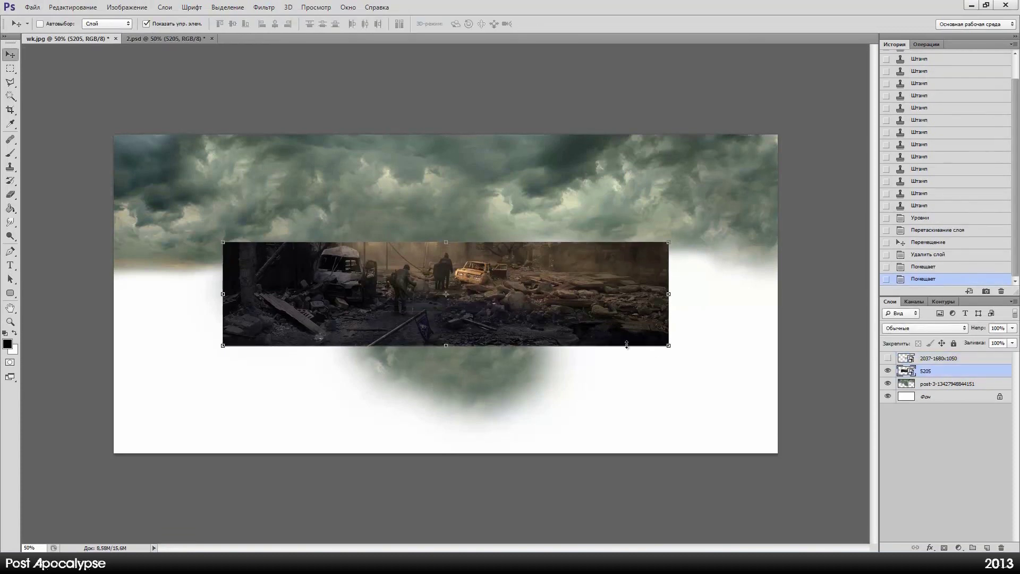
Enlarge the 5205 ruins photo along the bottom-left and fade its top with a 380 eraser.
key("Return")
left_click_drag(626, 344, 518, 448)
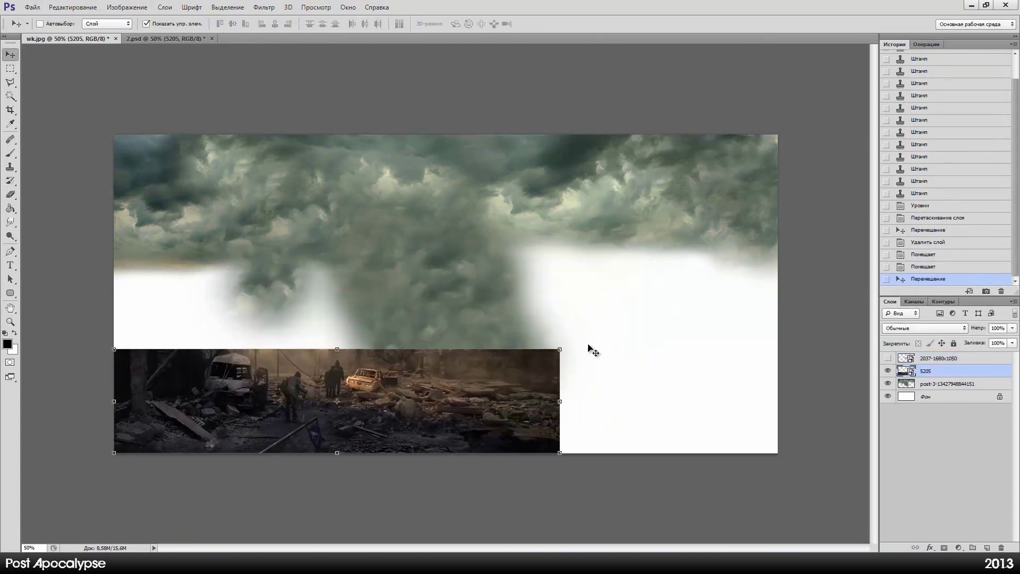
key("ctrl+t")
left_click_drag(336, 345, 380, 331)
key("Return")
key("e")
left_click(215, 24)
left_click_drag(205, 318, 664, 393)
Fit the 2037-1680x1050 photo to the bottom-right and fade the seam between both ground photos.
left_click(886, 357)
left_click(938, 357)
key("ctrl+t")
left_click_drag(512, 312, 699, 378)
left_click_drag(558, 334, 611, 409)
key("Return")
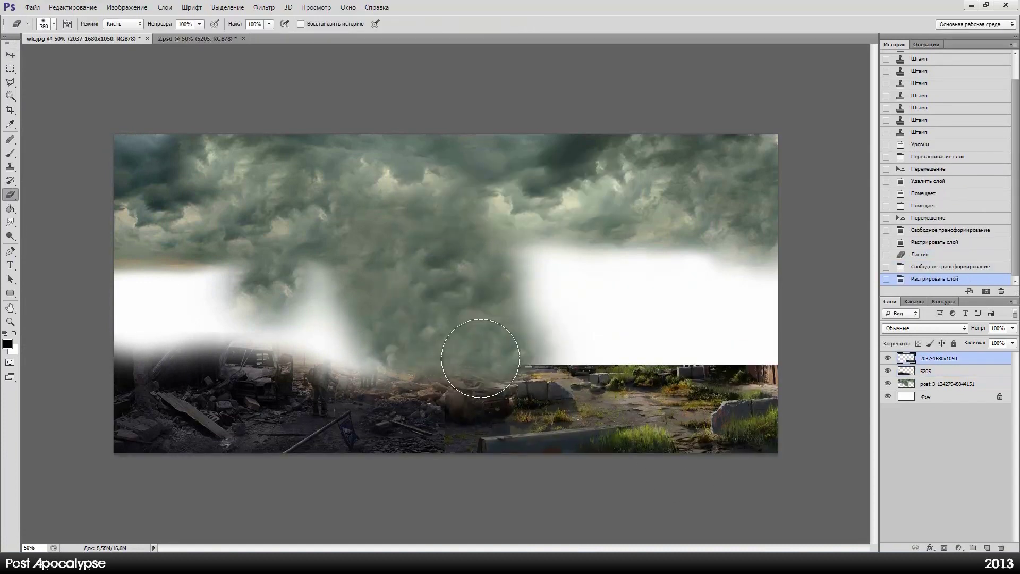
left_click_drag(480, 358, 387, 437)
Give the 2037-1680x1050 ground Color Balance Green +13 and apply Levels.
left_click(127, 6)
left_click(340, 93)
left_click_drag(423, 368, 568, 108)
left_click_drag(493, 165, 500, 169)
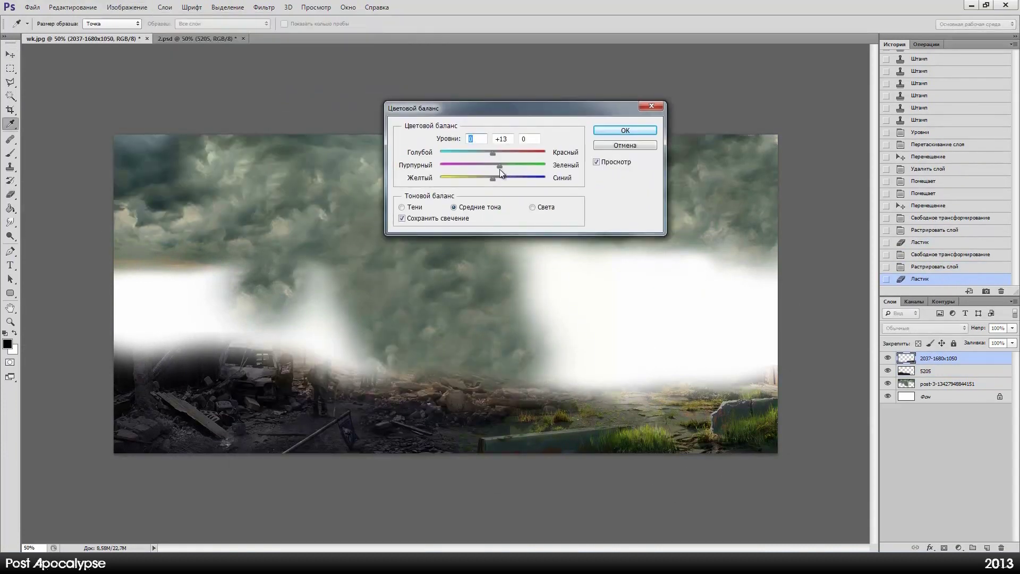
left_click(625, 131)
left_click(127, 7)
left_click(324, 44)
left_click(872, 75)
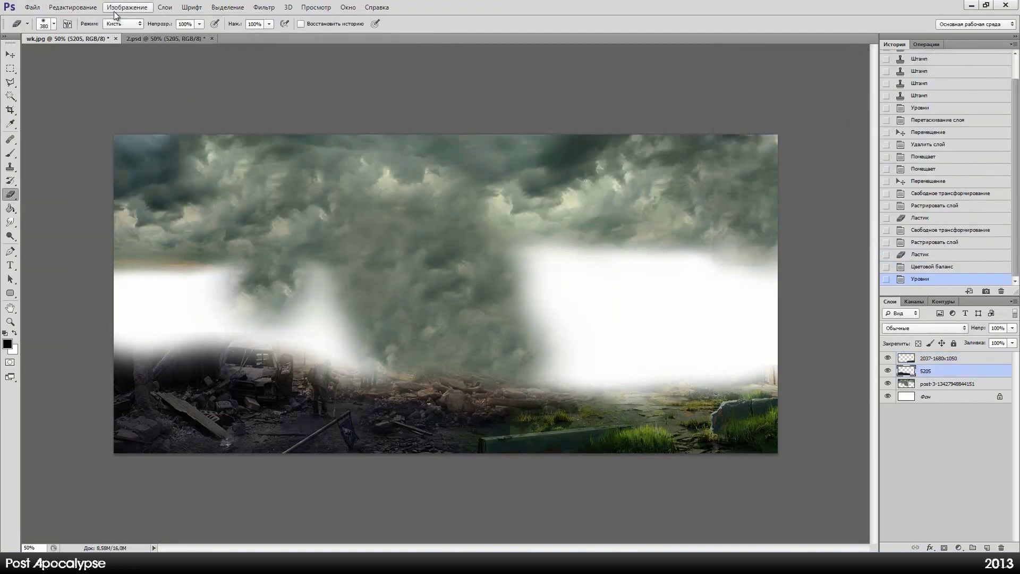
Apply a matching Color Balance to the 5205 layer.
left_click(925, 370)
key("ctrl+b")
left_click(613, 130)
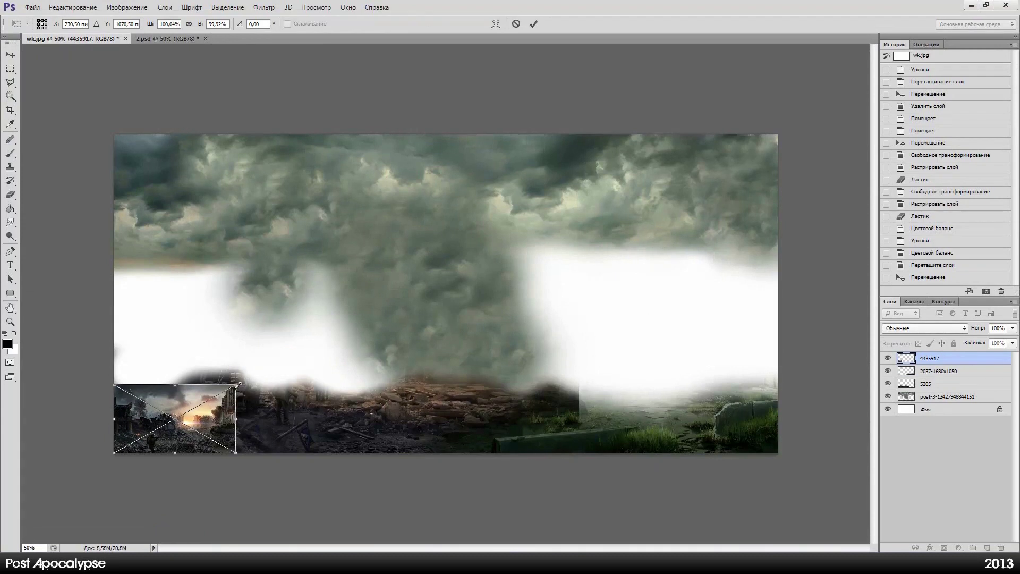
Erase the 4435917 city photo's dark sky into the clouds and its lower-right area.
mouse_move(172, 145)
left_mouse_down()
mouse_move(372, 212)
mouse_move(584, 176)
left_mouse_up()
mouse_move(489, 103)
left_mouse_down()
mouse_move(428, 296)
mouse_move(310, 206)
left_mouse_up()
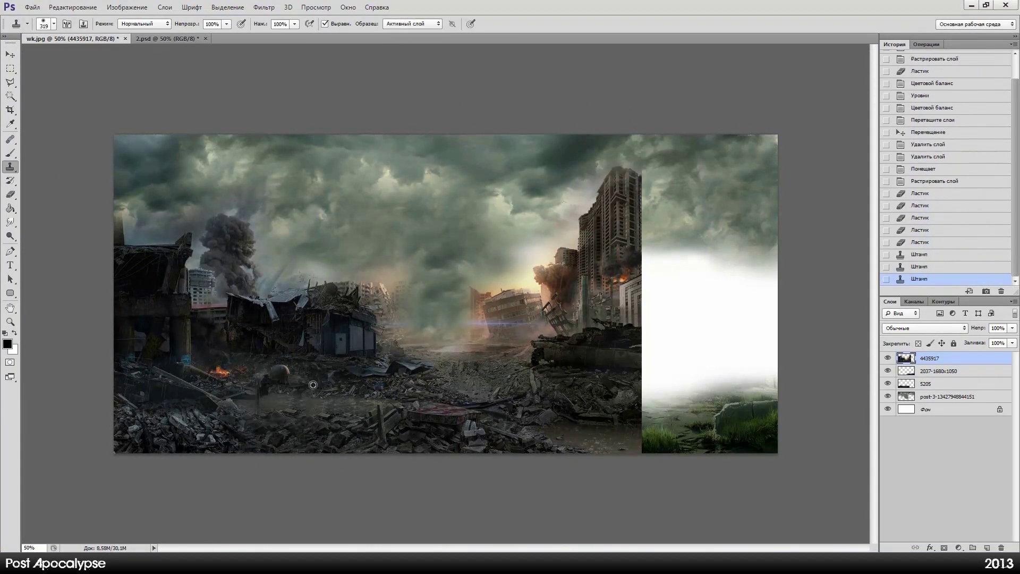
left_click(10, 193)
left_click_drag(611, 340, 573, 414)
Tone the city photo with Color Balance and deeper-shadow Levels.
left_click(127, 6)
left_click(319, 106)
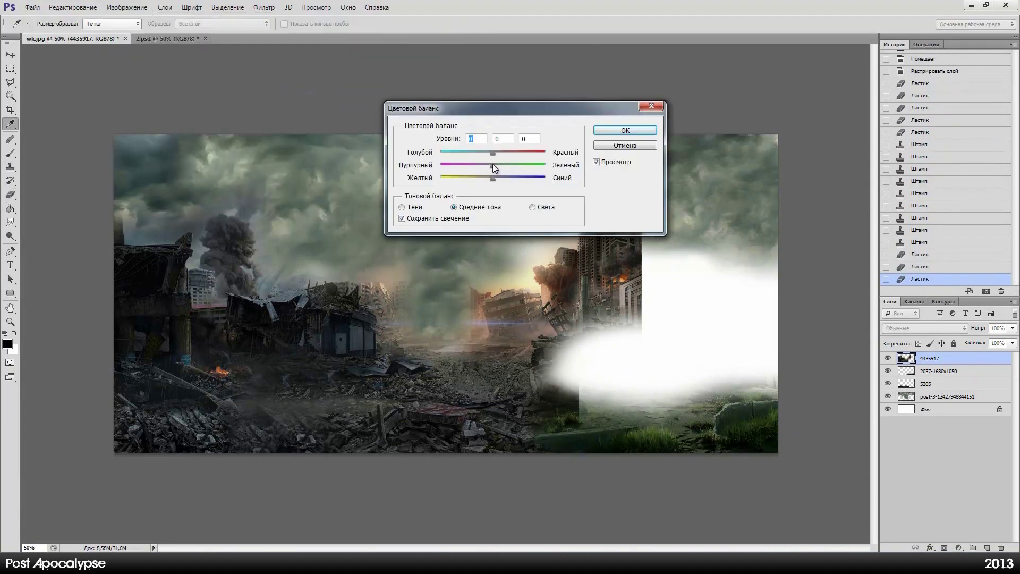
left_click(624, 130)
left_click(127, 7)
left_click(313, 44)
left_click_drag(733, 183, 740, 183)
key("Return")
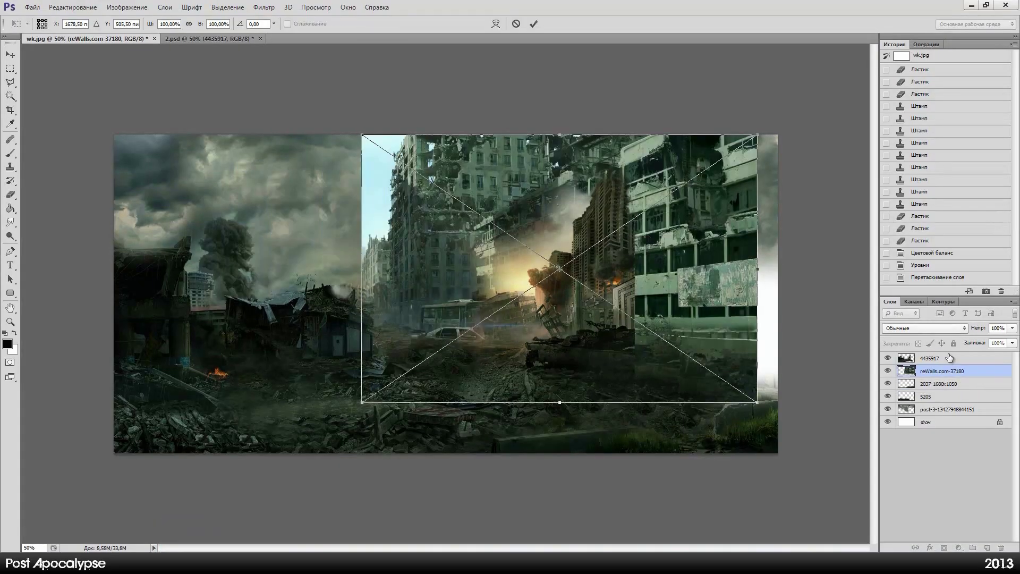
Move the netWalls.com-37180 building photo right, fade its lower edge and rescale it.
key("v")
left_click_drag(508, 206, 528, 256)
left_click_drag(378, 529, 510, 505)
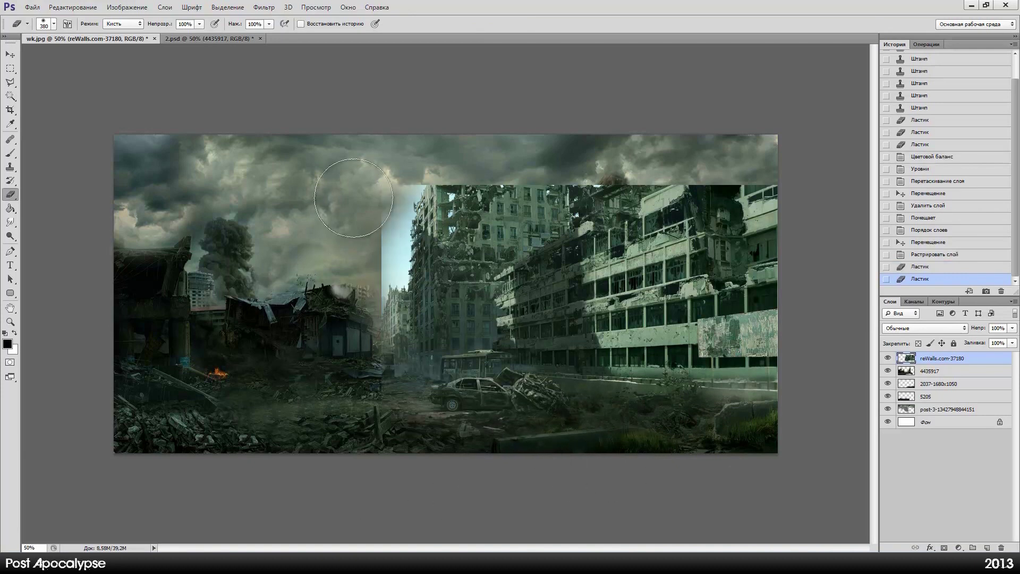
key("v")
key("Return")
mouse_move(409, 185)
left_mouse_down()
mouse_move(355, 167)
mouse_move(434, 207)
left_mouse_up()
key("ctrl+t")
key("Return")
key("Return")
Delete the duplicate building layer, rasterize the city photo and give it bluer Color Balance.
key("Delete")
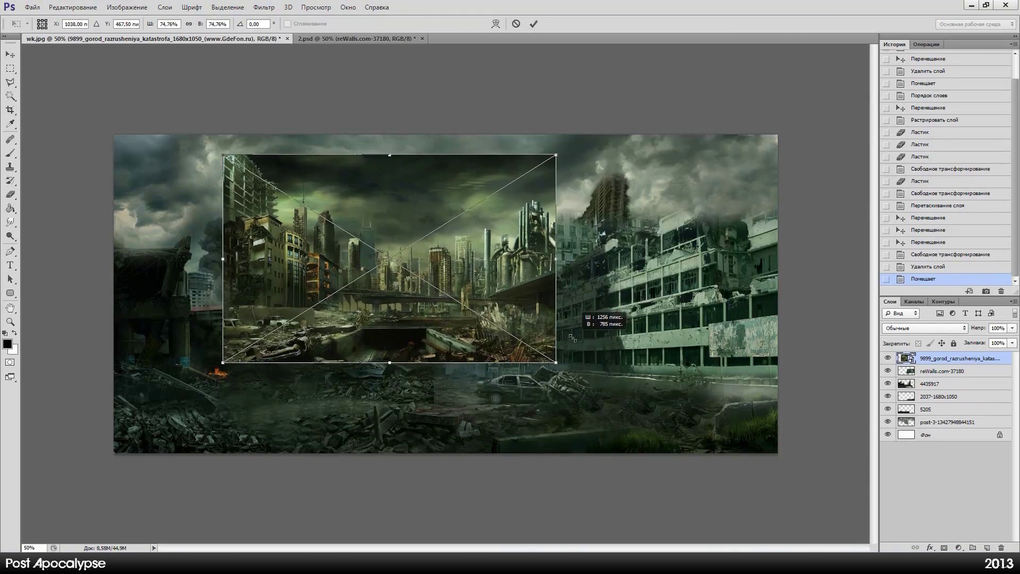
right_click(980, 357)
left_click(835, 221)
left_click(126, 7)
left_click(330, 97)
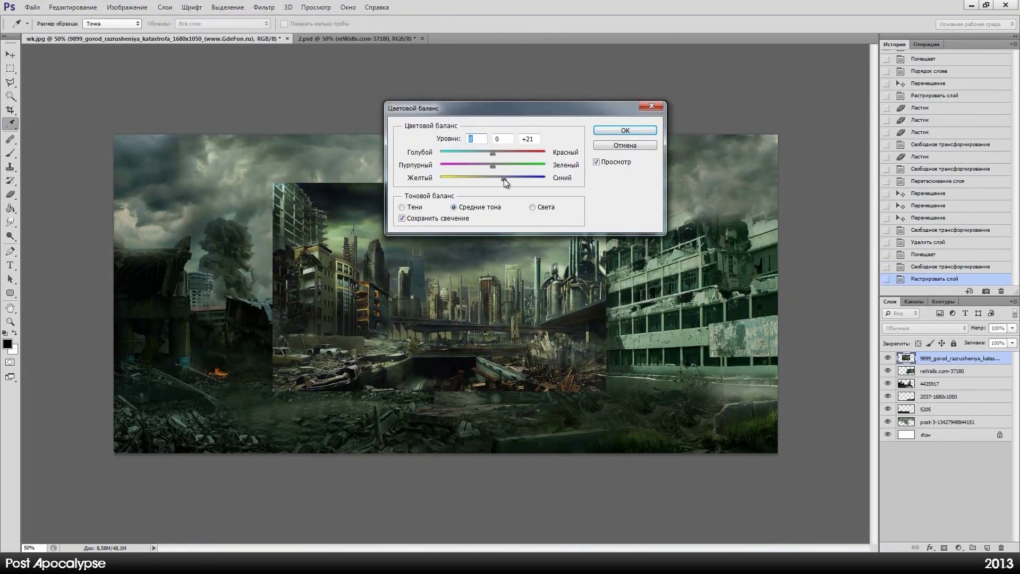
key("Return")
Shift the city photo left below the building layer and erase the red glow near the car.
left_click_drag(372, 293, 302, 292)
key("e")
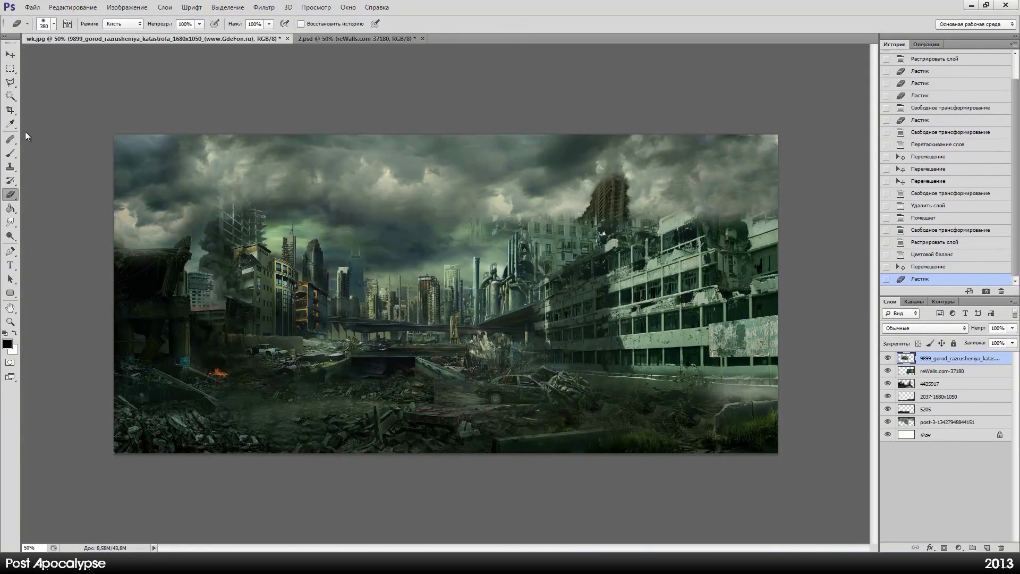
key("v")
key("ctrl+bracketleft")
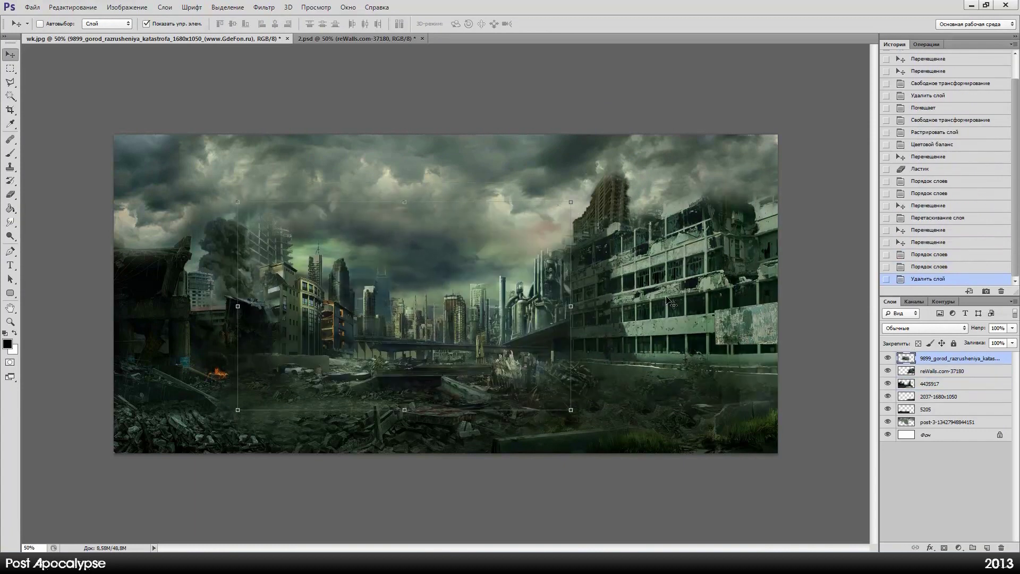
left_click_drag(404, 308, 404, 294)
key("e")
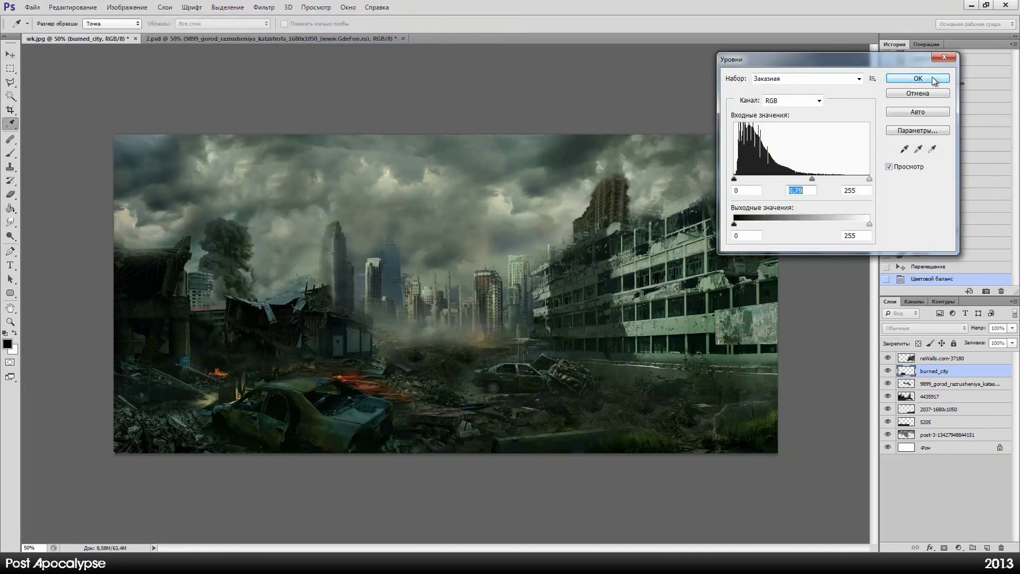
left_click_drag(360, 375, 313, 364)
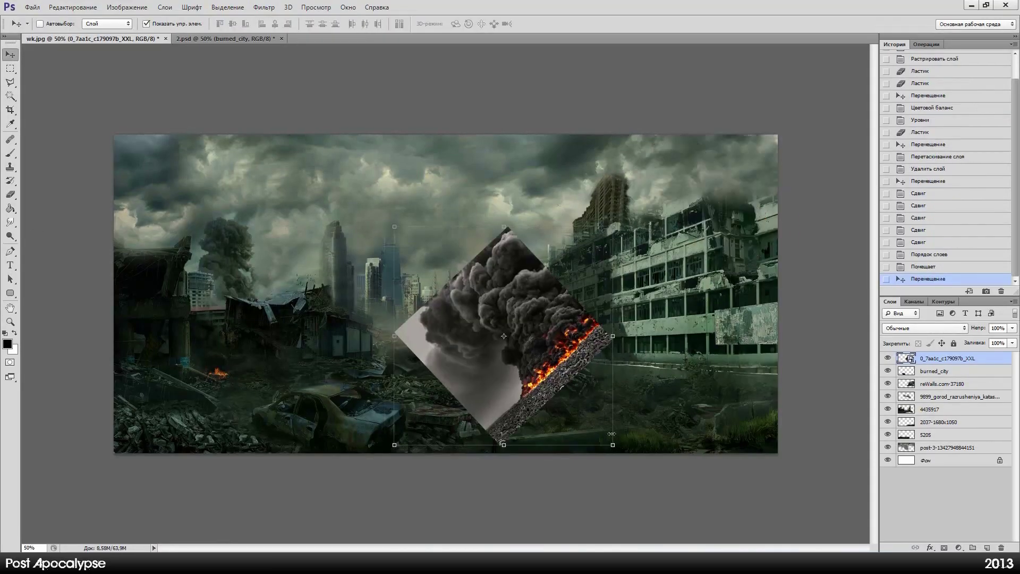
Resize the black smoke image and place it onto the right-hand building.
left_click_drag(611, 433, 658, 457)
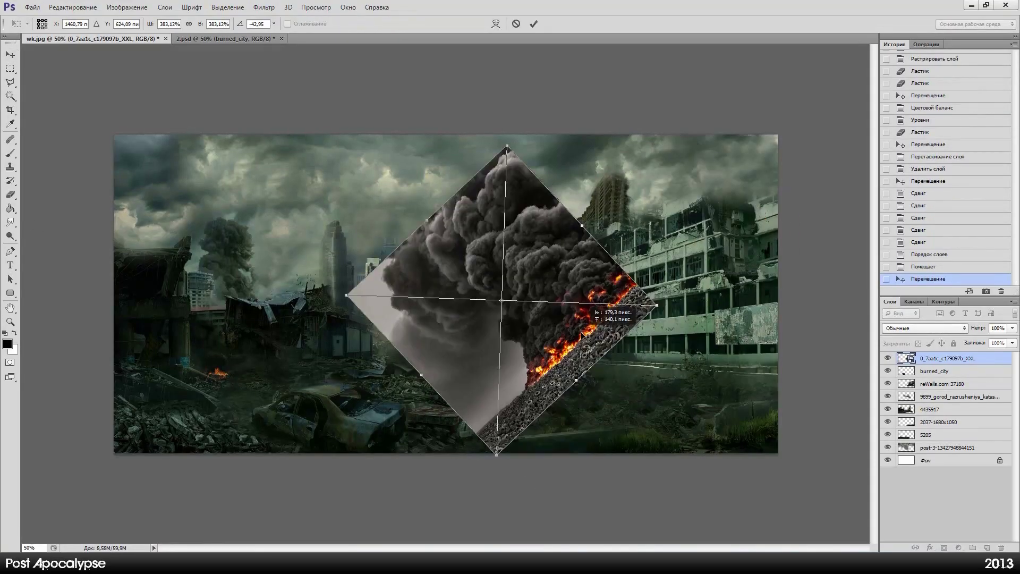
key("Return")
key("e")
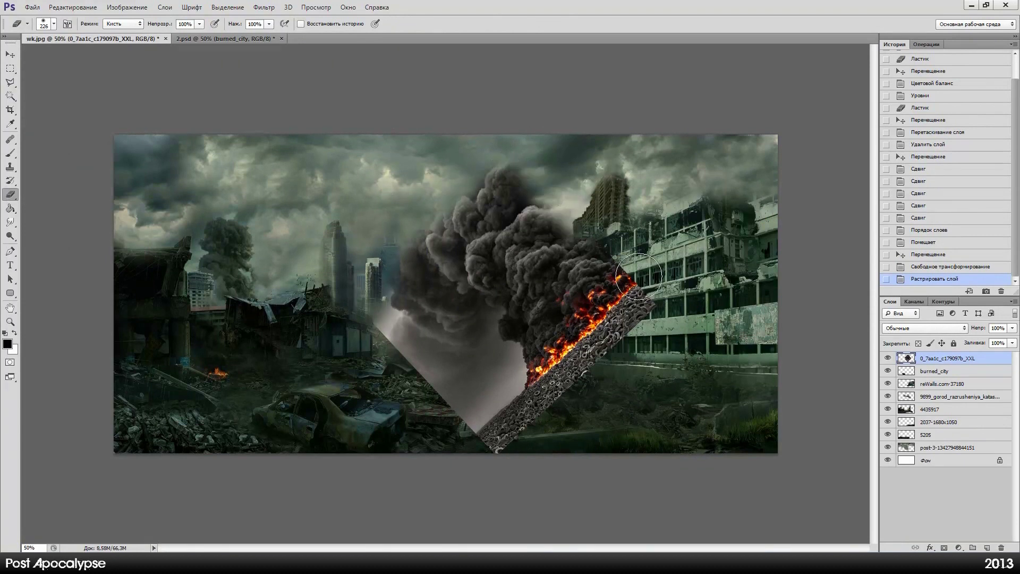
left_click_drag(693, 446, 674, 316)
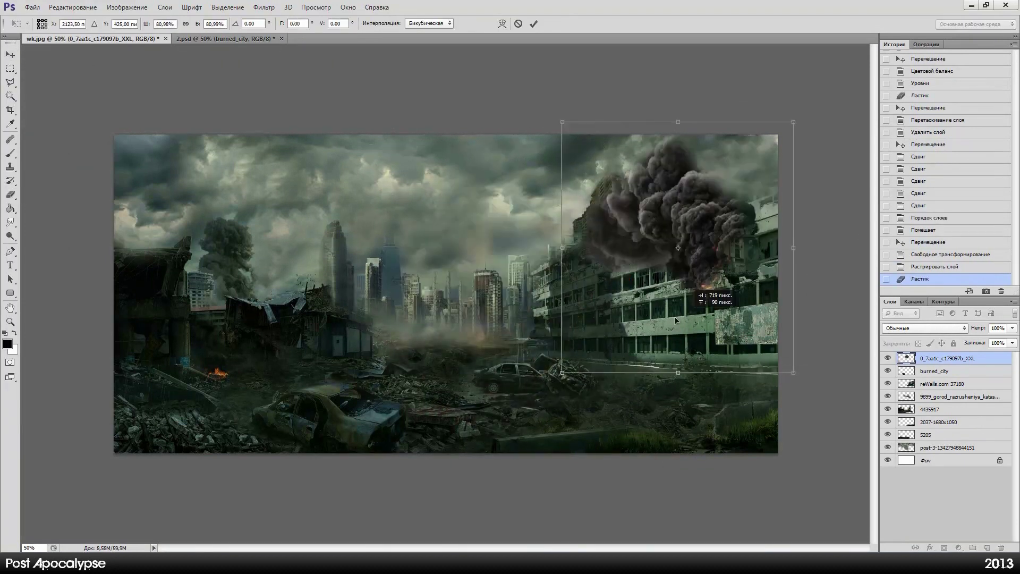
key("Return")
Colour-balance the smoke plume, move it to the top right and hide the top smoke copy.
left_click(127, 7)
left_click(321, 99)
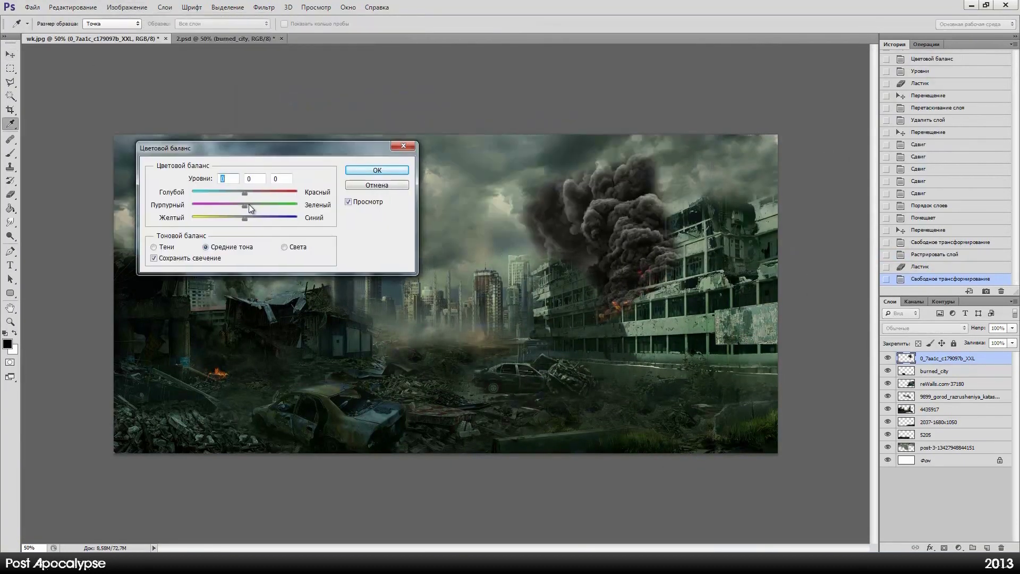
scroll(910, 328, "down", 2)
scroll(909, 327, "down", 2)
scroll(910, 327, "down", 1)
scroll(910, 328, "up", 3)
left_click_drag(730, 198, 746, 228)
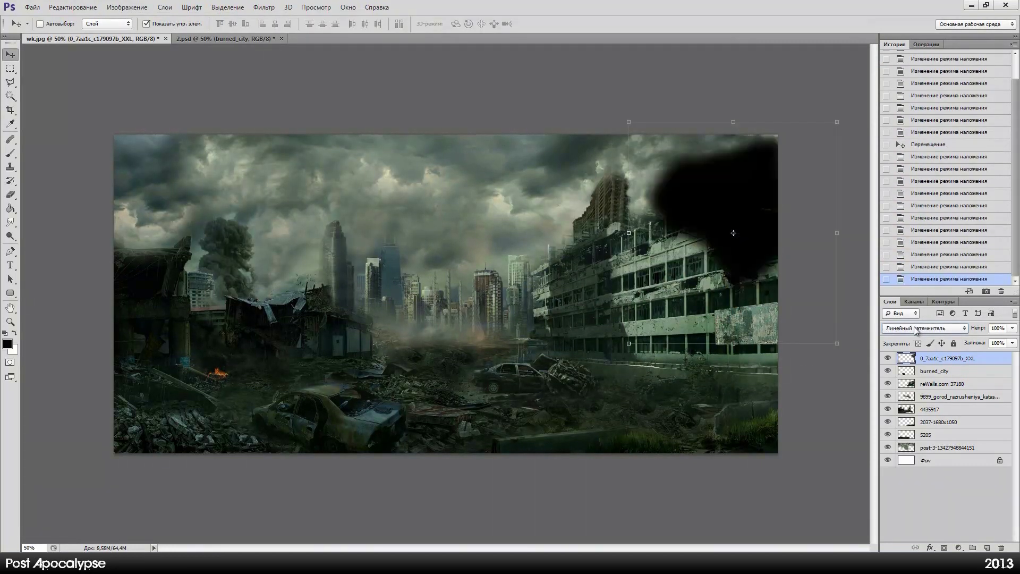
left_click(888, 359)
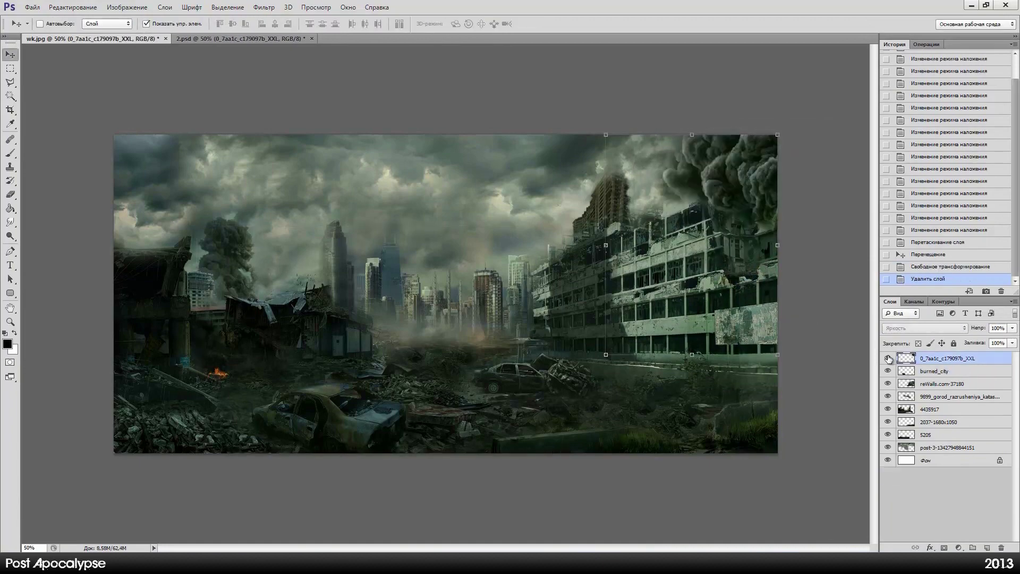
Place the white smoke photo, erase around the plumes, colour-balance it and brighten a duplicate.
key("Return")
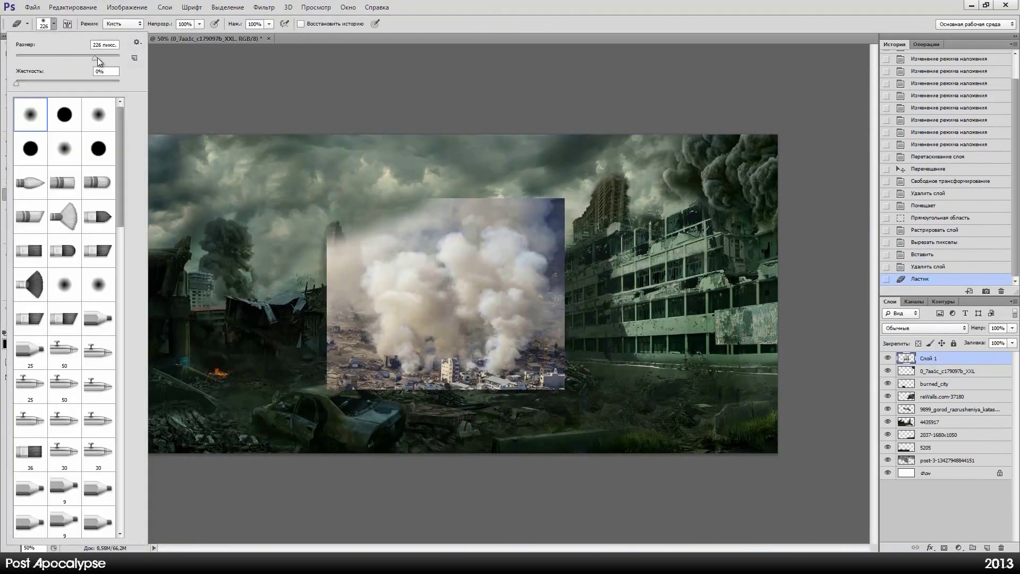
left_click_drag(607, 313, 330, 376)
left_click(127, 7)
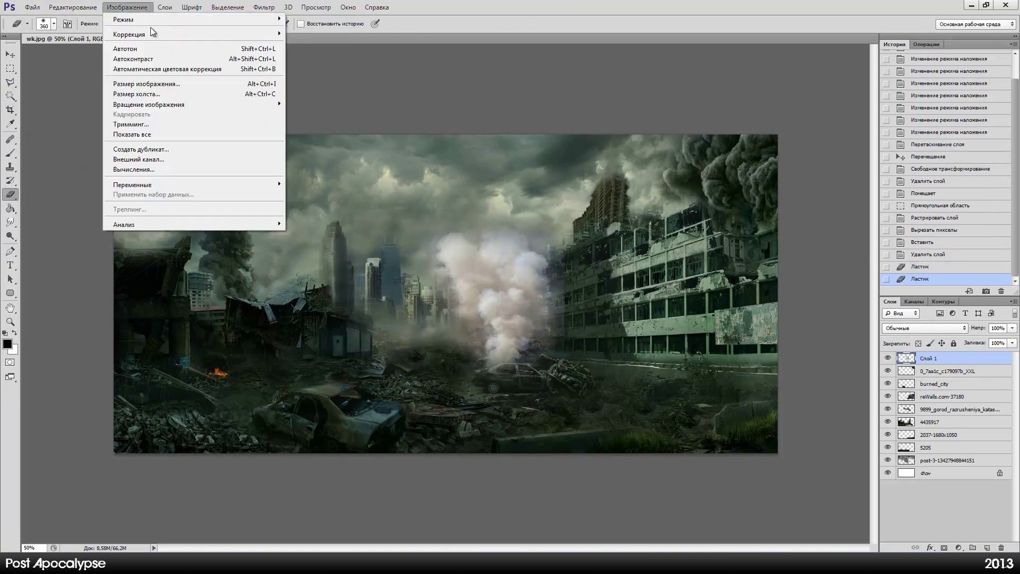
key("ctrl+b")
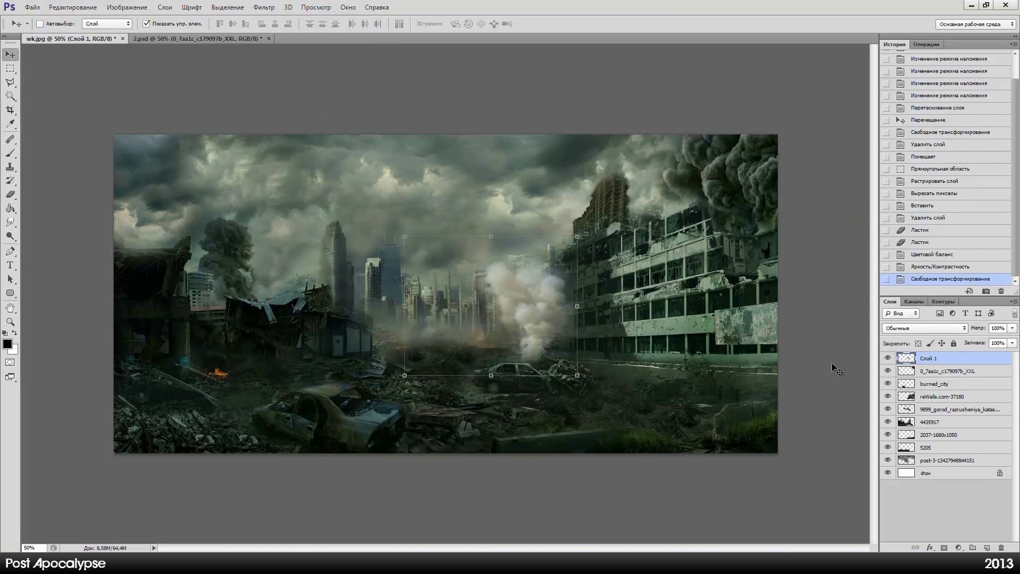
key("ctrl+j")
left_click(127, 7)
left_click(313, 32)
left_click(919, 240)
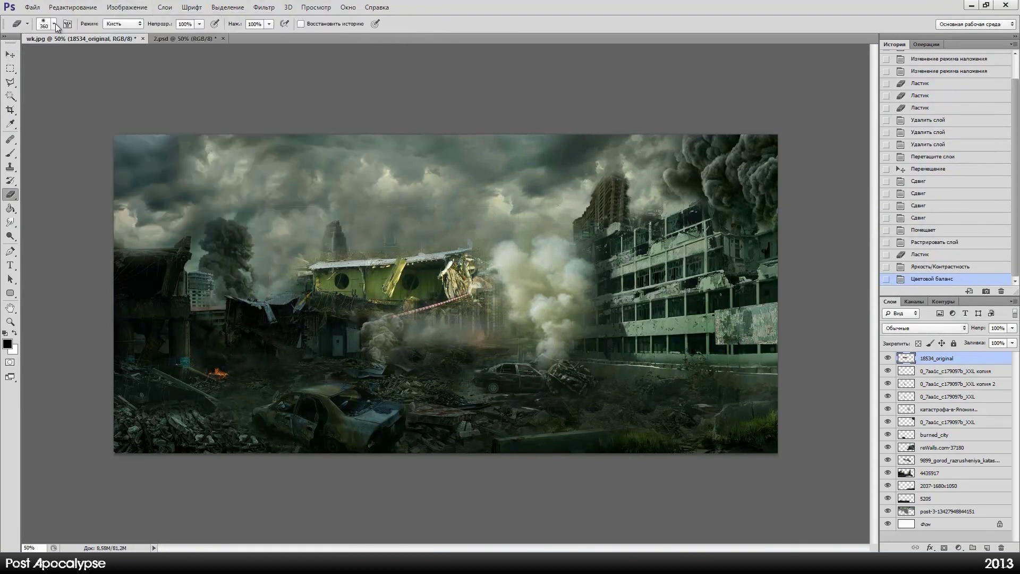
Shrink the 18534_original fragment, move its layer down three places and set it among the ruins.
left_click_drag(380, 237, 480, 313)
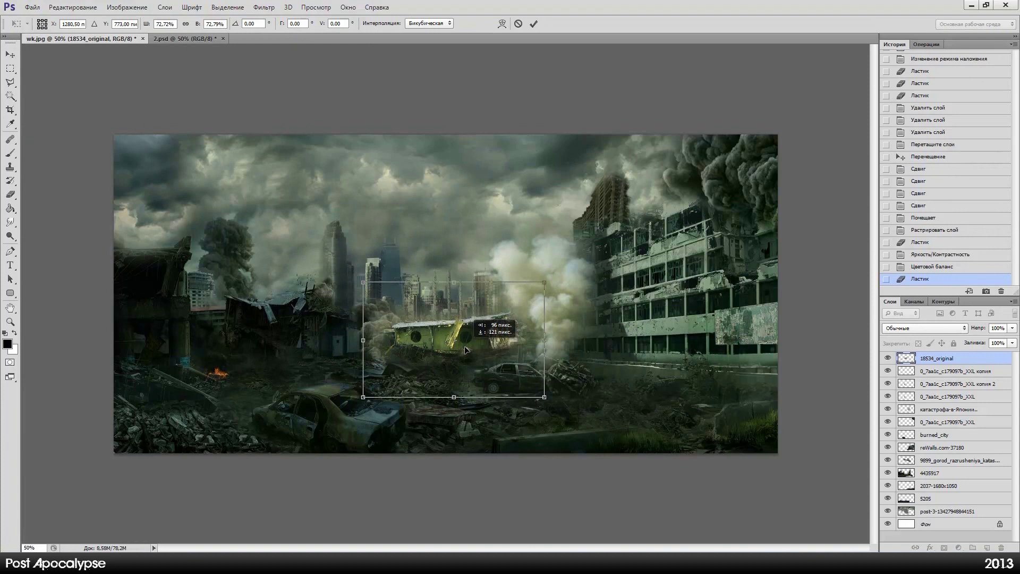
left_click_drag(935, 358, 930, 402)
left_click_drag(511, 355, 461, 347)
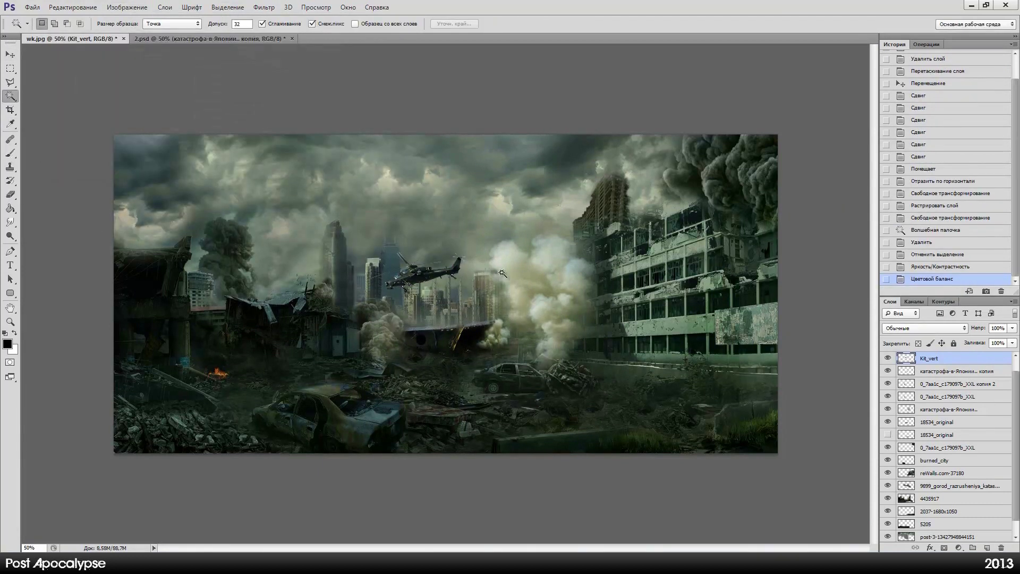
Duplicate the helicopter layer and give the copy a -63°, 18 px Motion Blur.
key("ctrl+j")
left_click(264, 7)
left_click(478, 222)
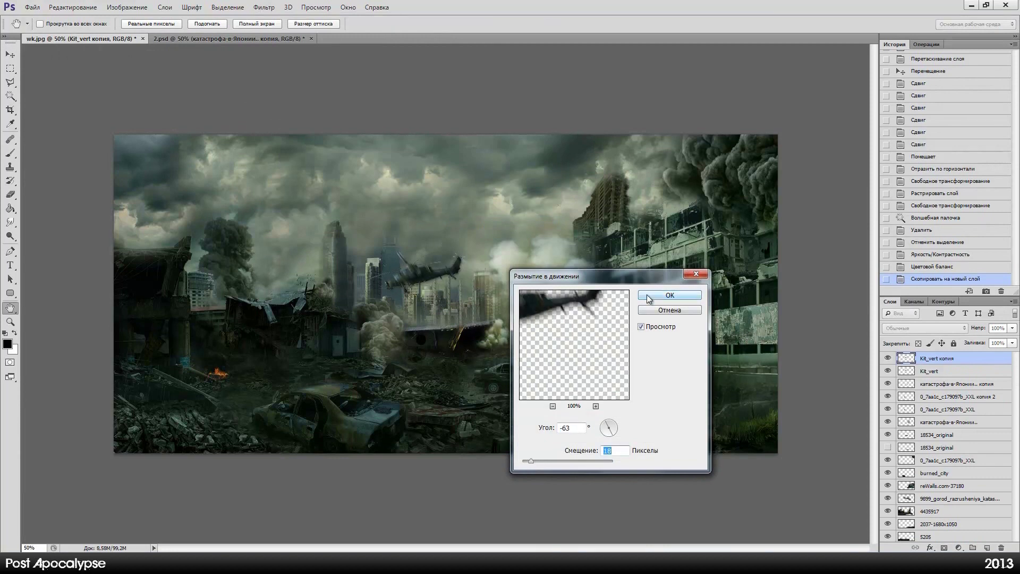
left_click(648, 295)
key("e")
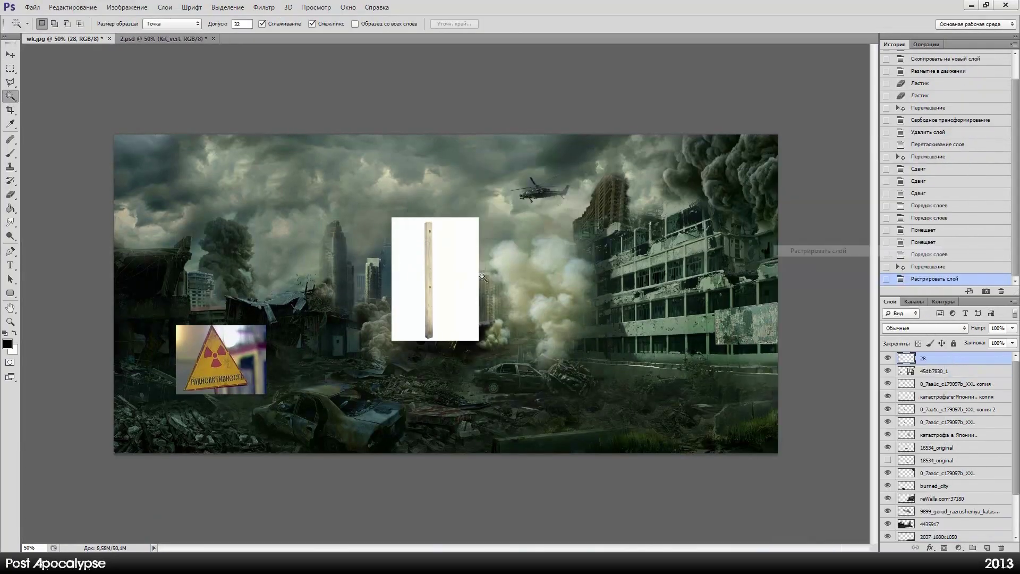
Delete the white backgrounds around the plank and the rasterized radiation sign.
left_click(476, 276)
key("Delete")
left_click(227, 7)
key("l")
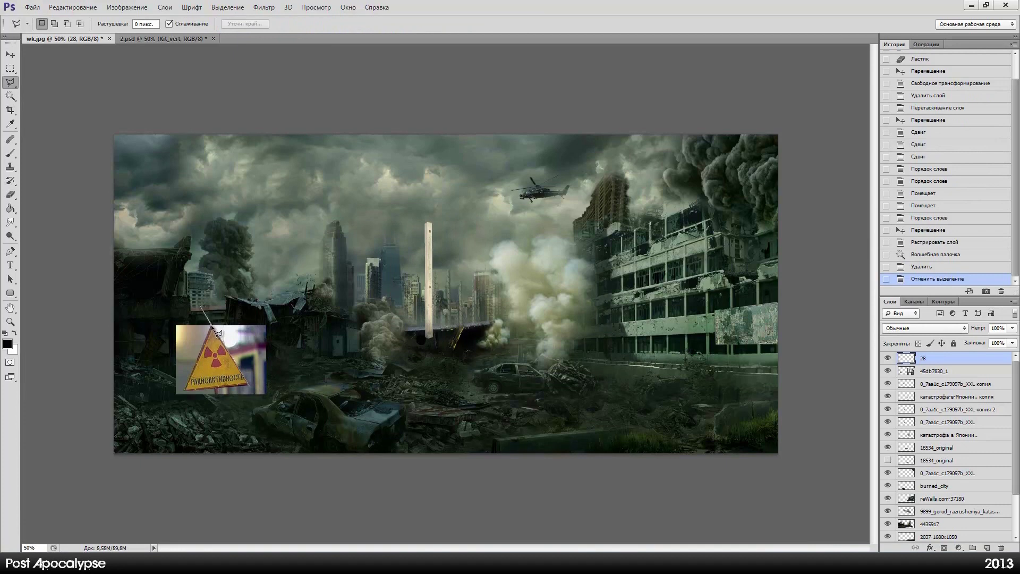
right_click(948, 374)
left_click(844, 234)
key("Delete")
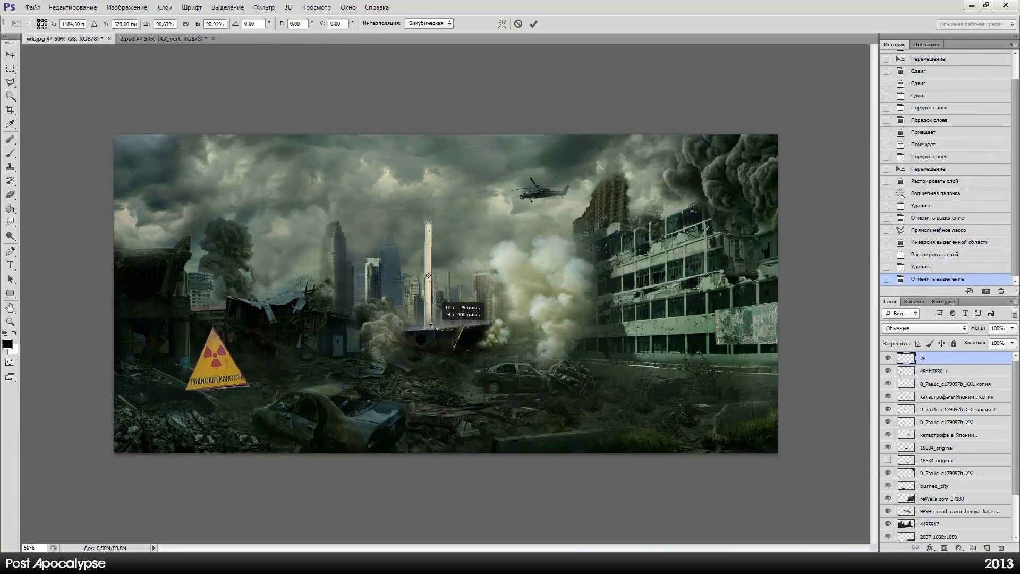
Position the plank as a signpost and tilt the radiation sign slightly.
left_click_drag(237, 352, 301, 294)
key("Return")
key("e")
left_click(215, 358, "ctrl")
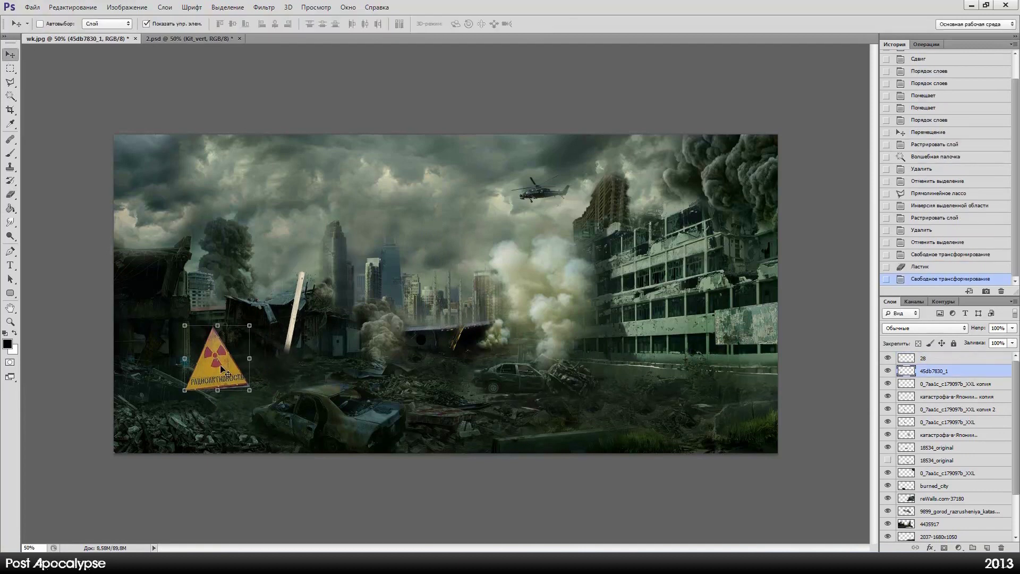
key("ctrl+t")
left_click_drag(240, 348, 238, 358)
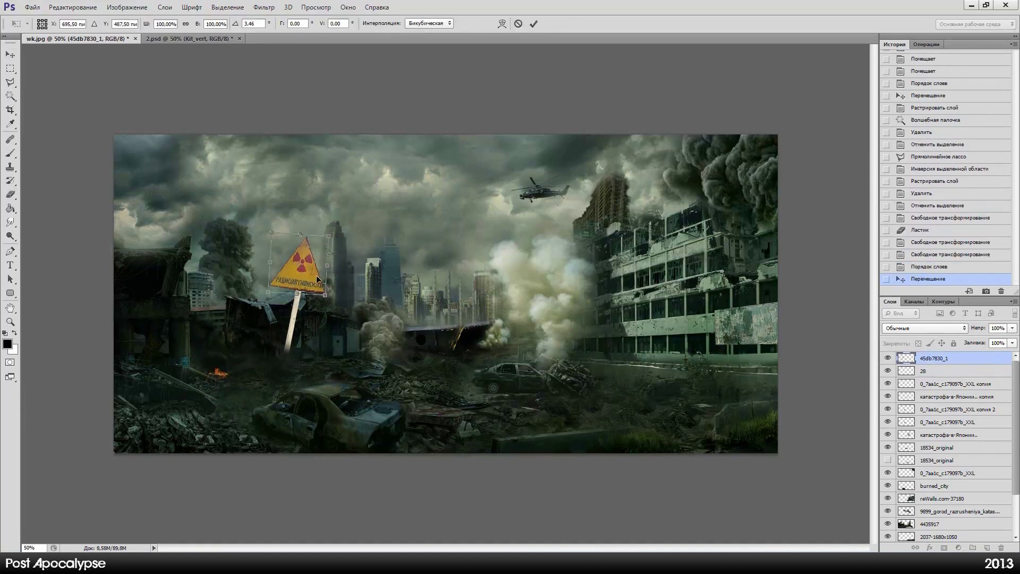
Adjust the radiation sign's Color Balance and Brightness/Contrast.
left_click(127, 7)
left_click(321, 99)
key("Return")
left_click(126, 7)
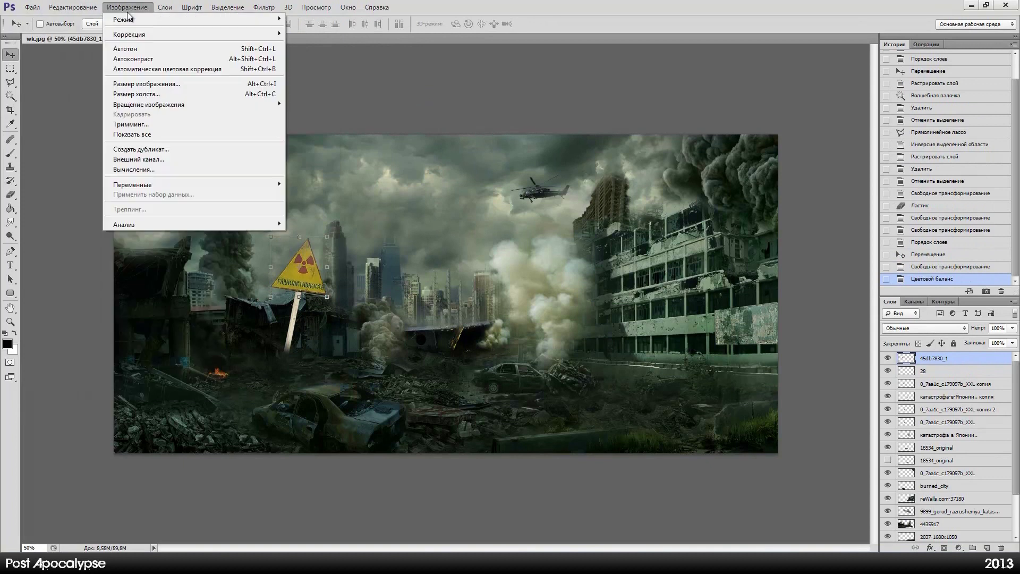
left_click(330, 34)
key("Return")
left_click(897, 370)
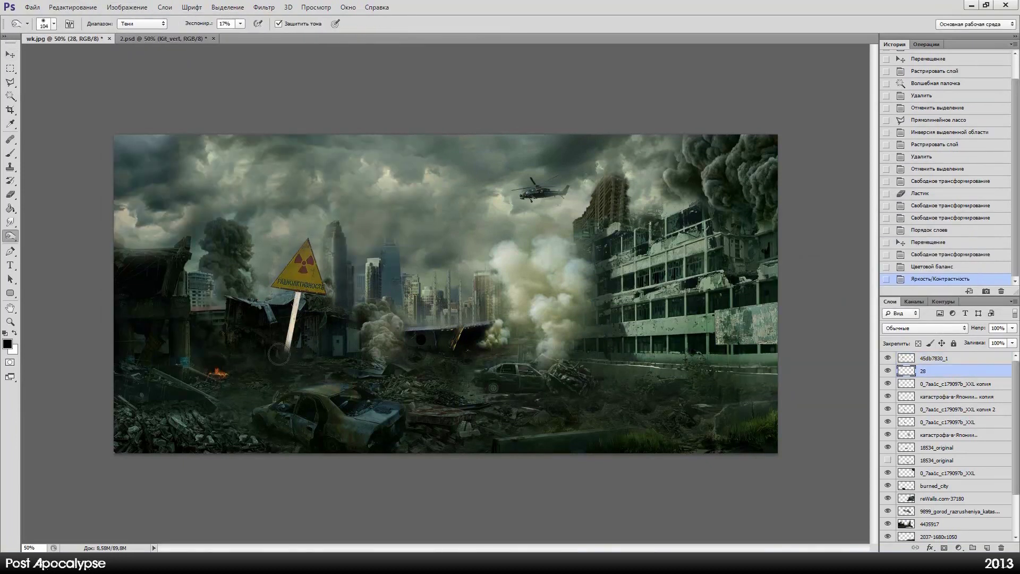
Darken the plank with Brightness/Contrast, then start a new document.
left_click(126, 7)
left_click(329, 33)
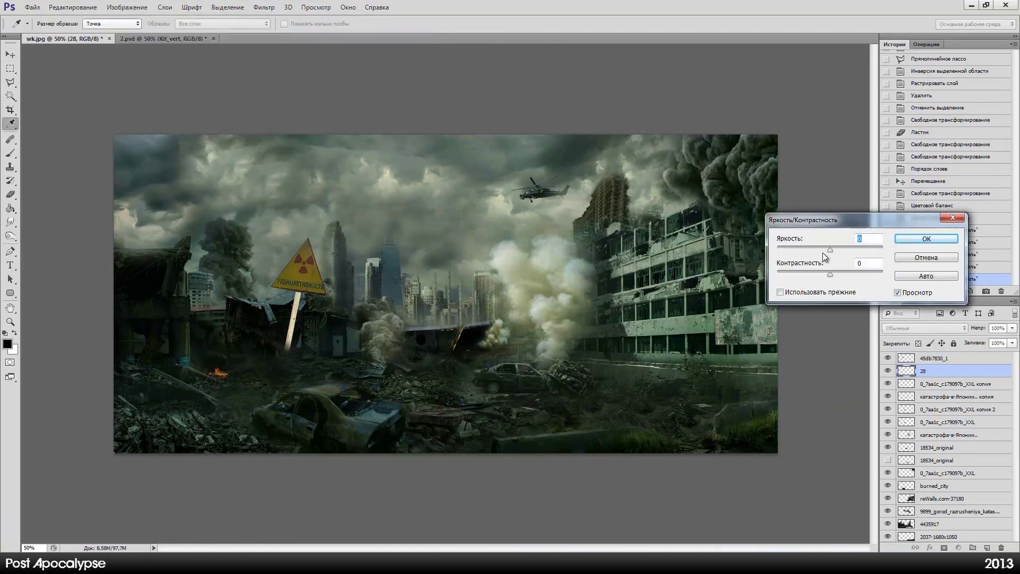
left_click(925, 240)
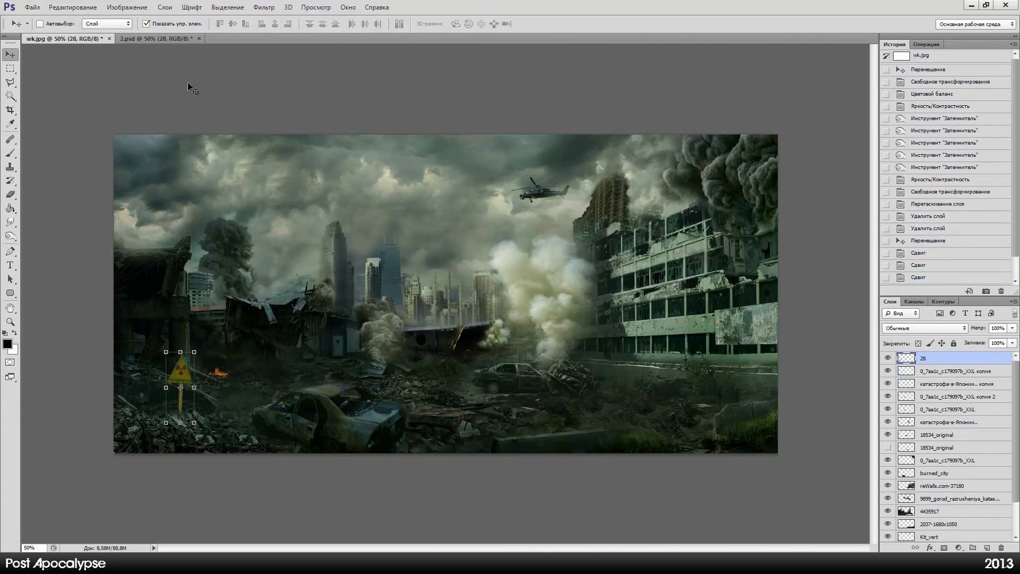
left_click(33, 7)
left_click(48, 19)
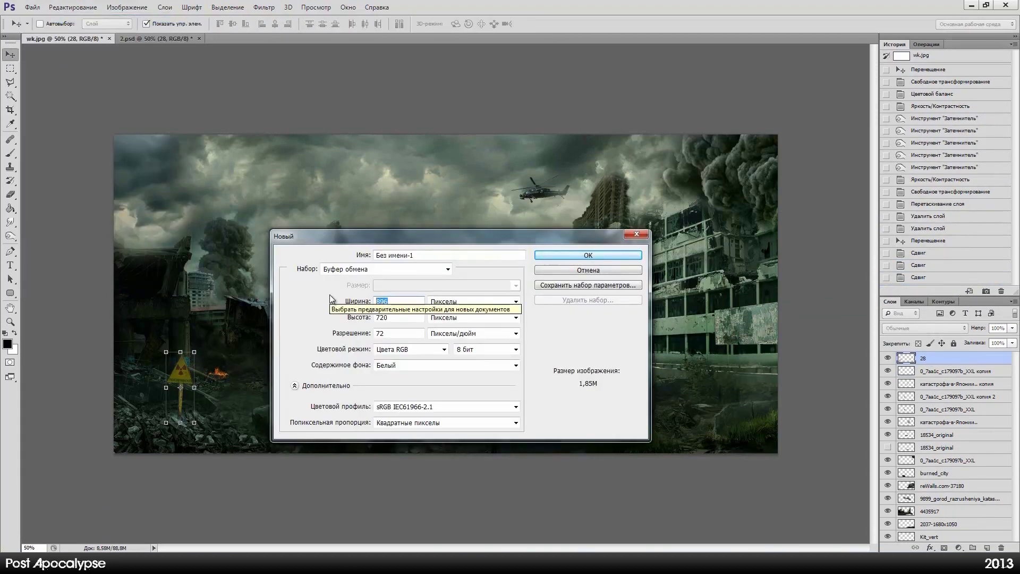
Set the brush to a small 2 px size.
left_click(53, 23)
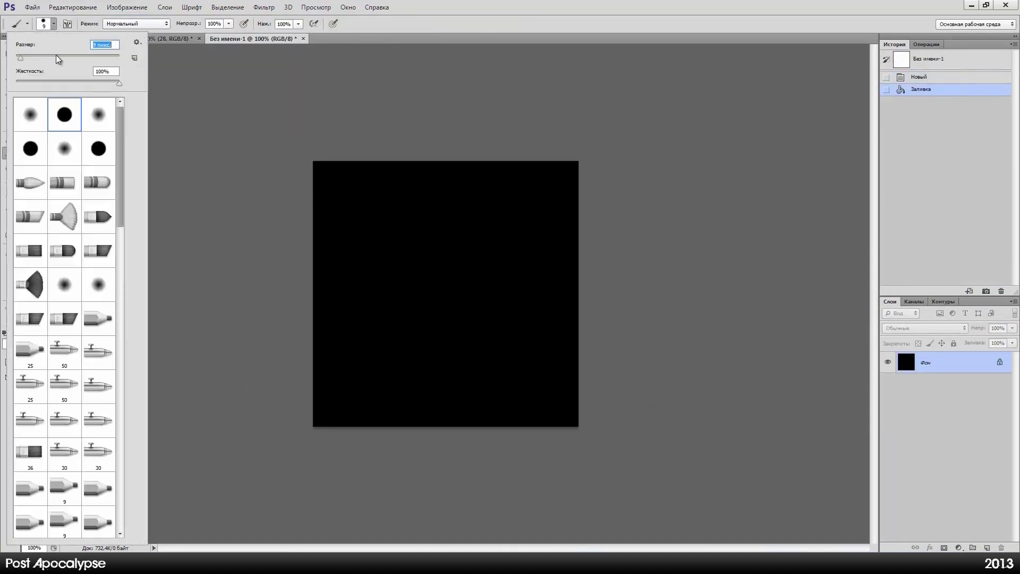
key("Return")
left_click(54, 23)
key("Return")
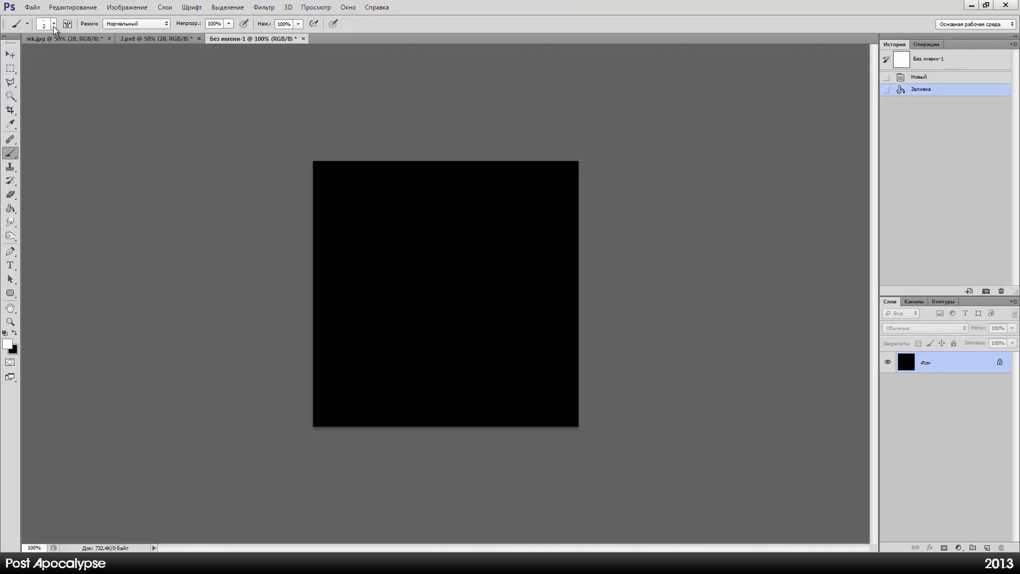
left_click(54, 24)
left_click(137, 43)
left_click(177, 158)
left_click(653, 131)
Enable Shape Dynamics with pen-pressure size and paint a thin tapering vertical streak.
left_click(348, 7)
left_click(418, 139)
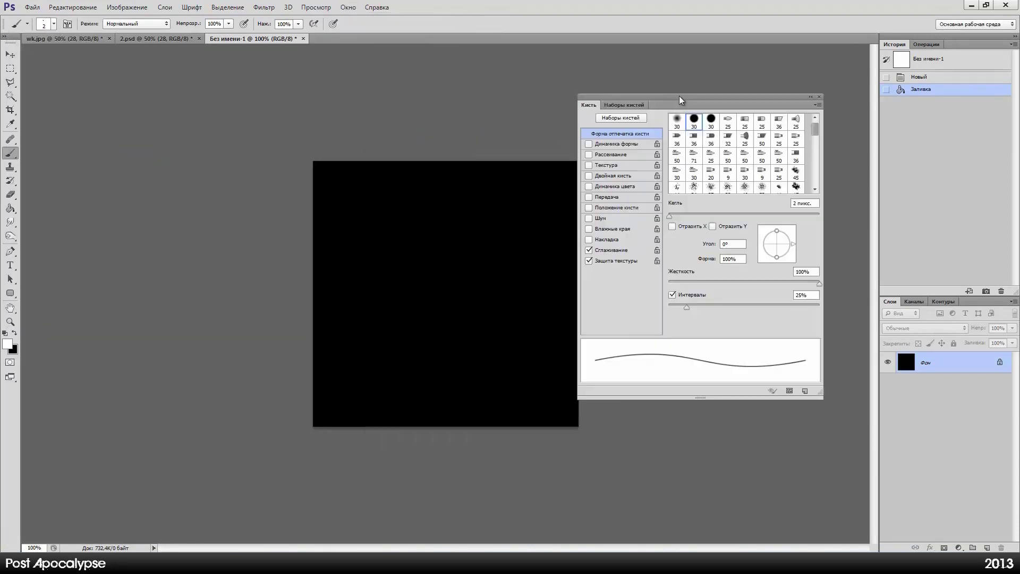
left_click_drag(690, 96, 735, 90)
left_click(660, 136)
left_click(784, 140)
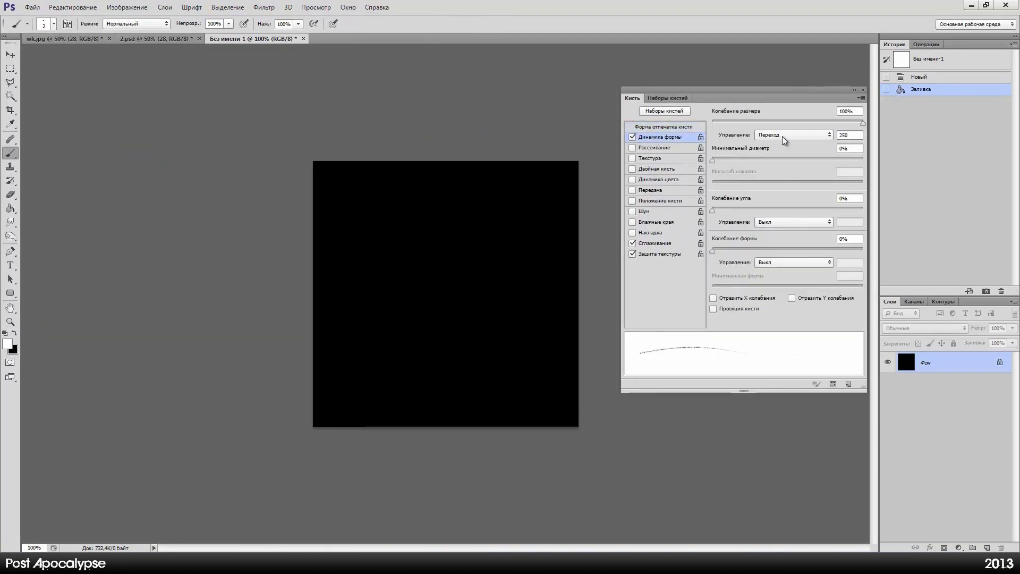
key("ctrl+z")
left_click(793, 135)
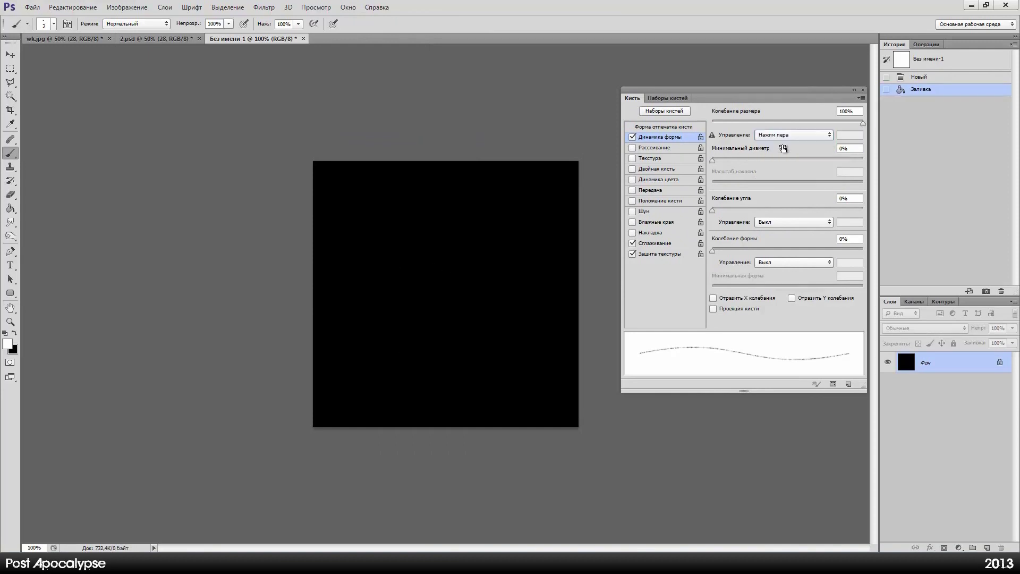
left_click_drag(427, 388, 427, 177)
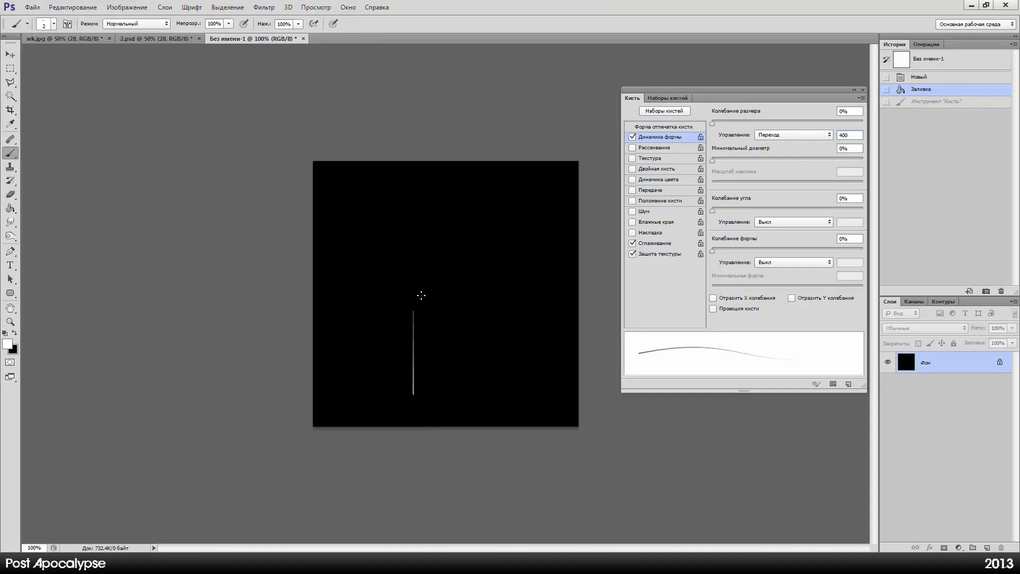
Stretch the streak longer and thinner with Free Transform.
key("v")
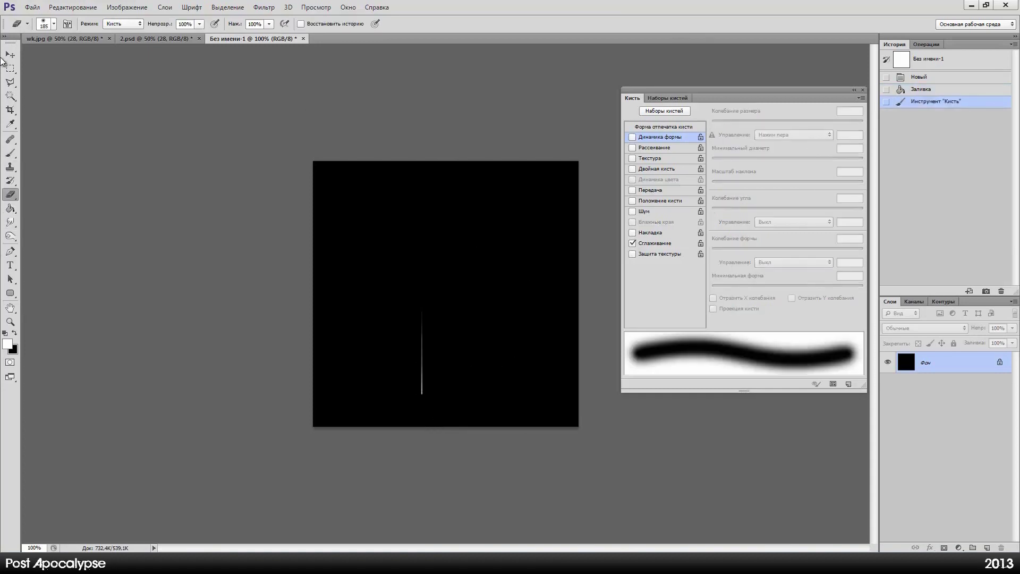
left_click(862, 89)
left_click(934, 90)
key("ctrl+shift+alt+n")
key("b")
key("ctrl+t")
mouse_move(400, 330)
left_mouse_down()
mouse_move(401, 234)
mouse_move(406, 256)
left_mouse_up()
key("Return")
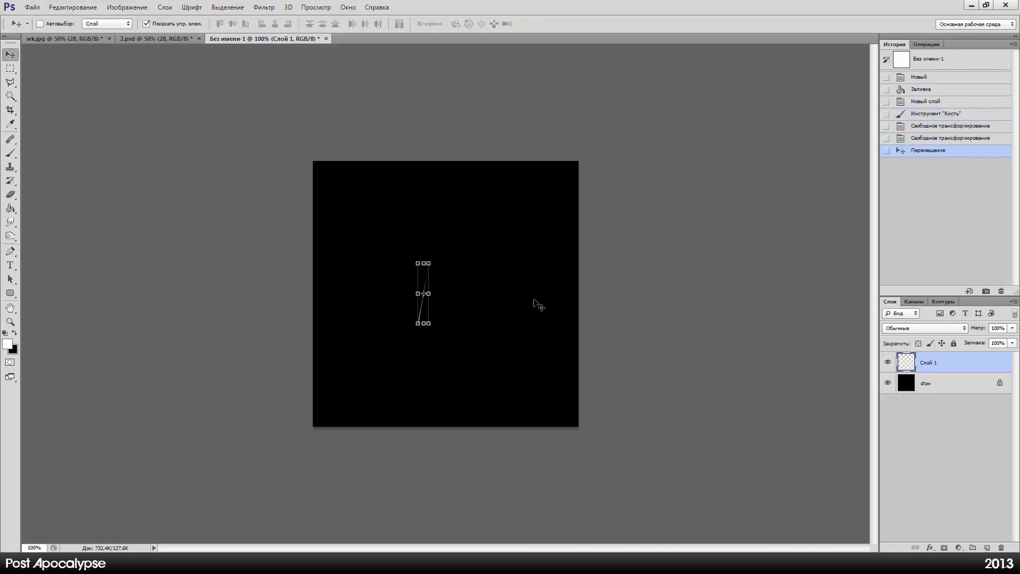
Delete the black background and trim the canvas to the streak.
key("Delete")
left_click(73, 7)
left_click(128, 125)
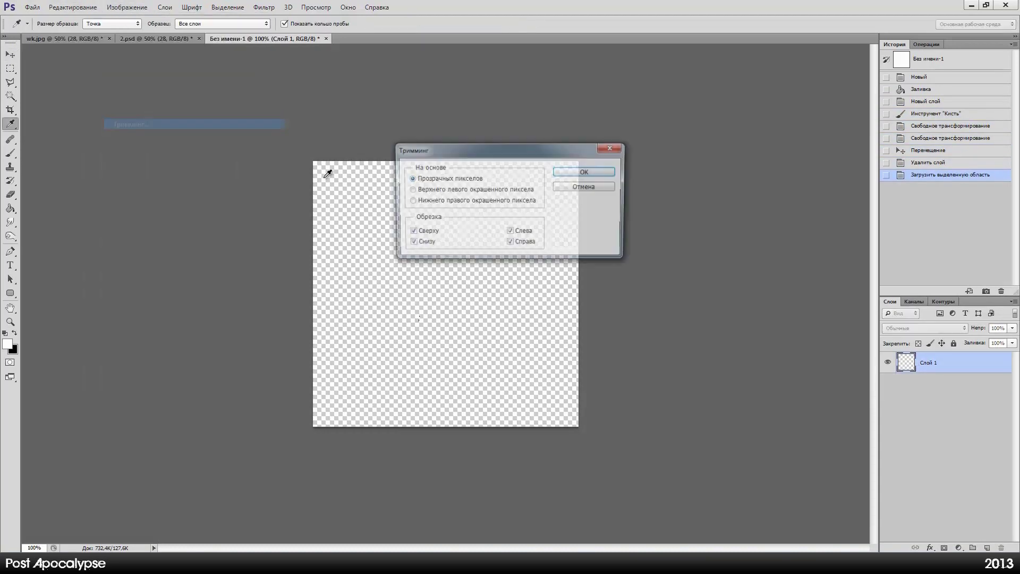
left_click(588, 171)
Define the streak as a brush preset and close the scratch document unsaved.
left_click(72, 7)
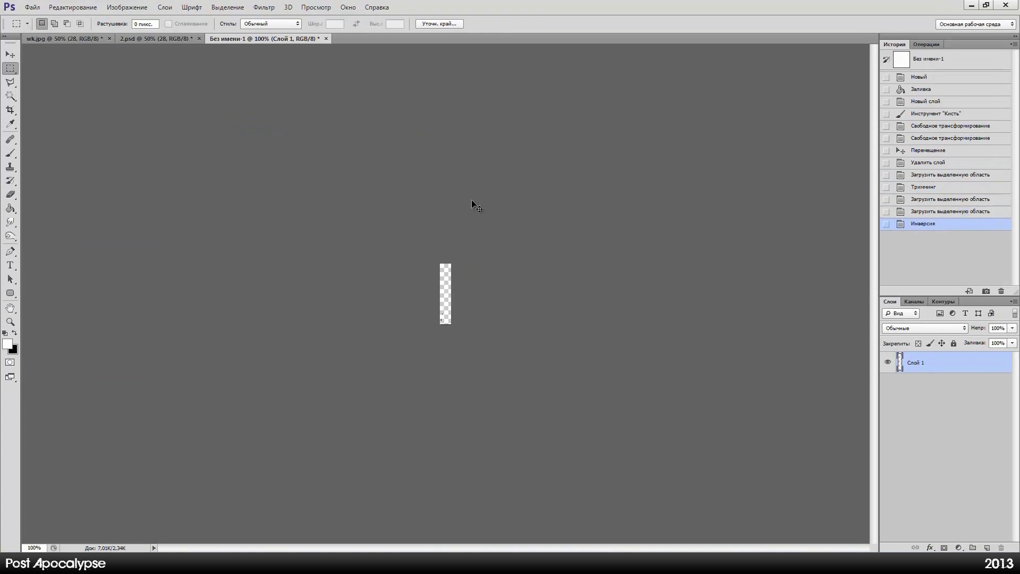
left_click(73, 7)
left_click(107, 272)
left_click(602, 192)
key("ctrl+w")
Return to the city montage and pick the new streak brush.
left_click(558, 211)
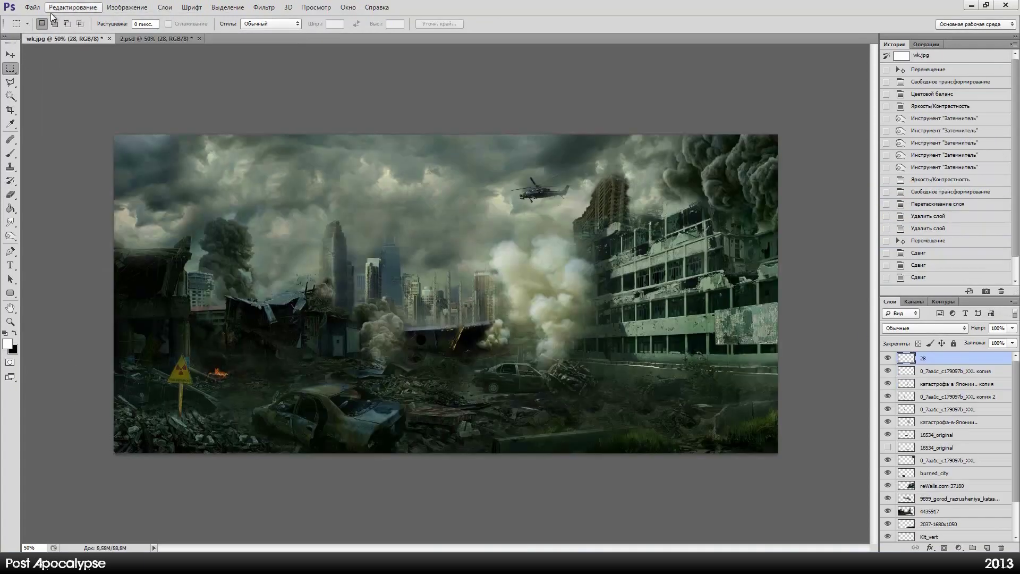
key("b")
left_click(53, 23)
left_click(333, 176)
key("ctrl+z")
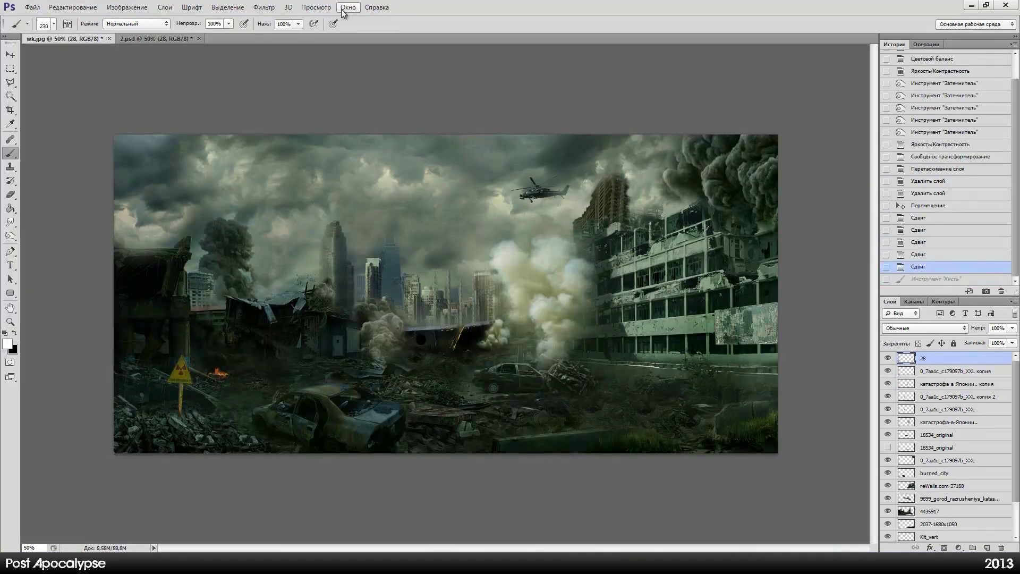
Enable Scattering and Airbrush, then paint rain streaks across the city.
left_click(347, 7)
left_click(371, 139)
left_click(793, 134)
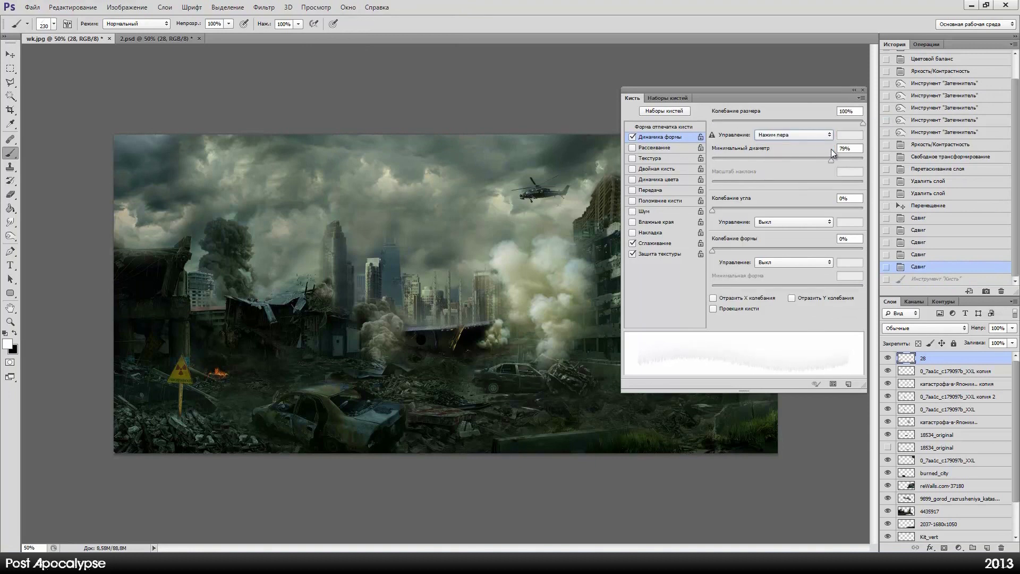
left_click(648, 234)
left_click(659, 148)
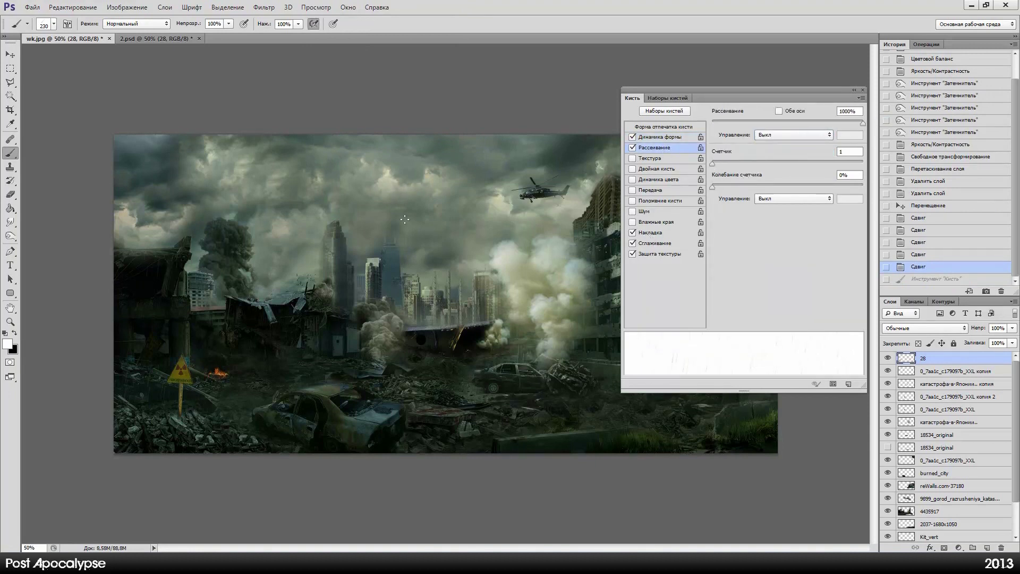
left_click(404, 220)
key("F5")
left_click(552, 319)
left_click(552, 320)
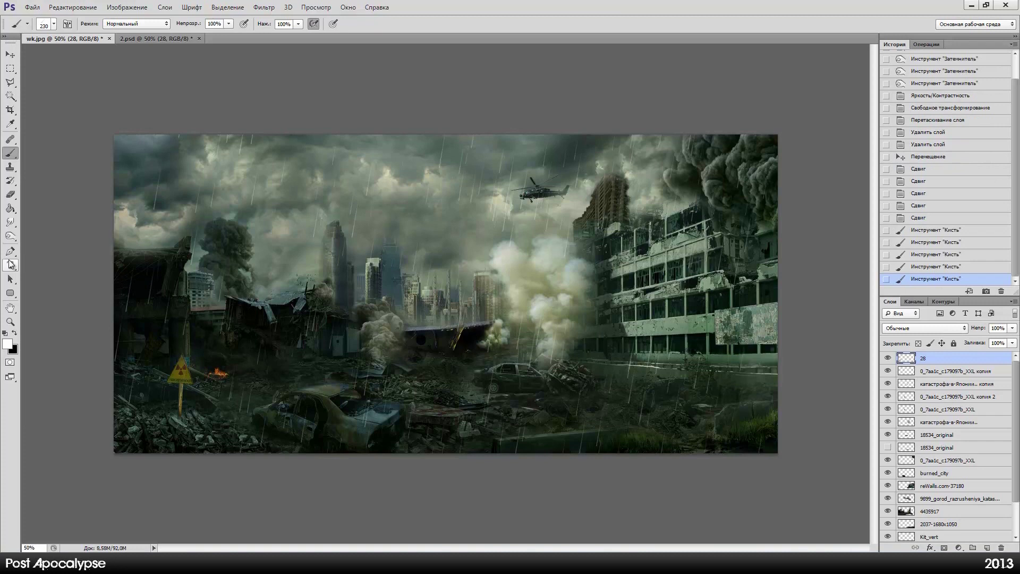
Duplicate the rain layer and offset the copy slightly.
key("v")
key("ctrl+j")
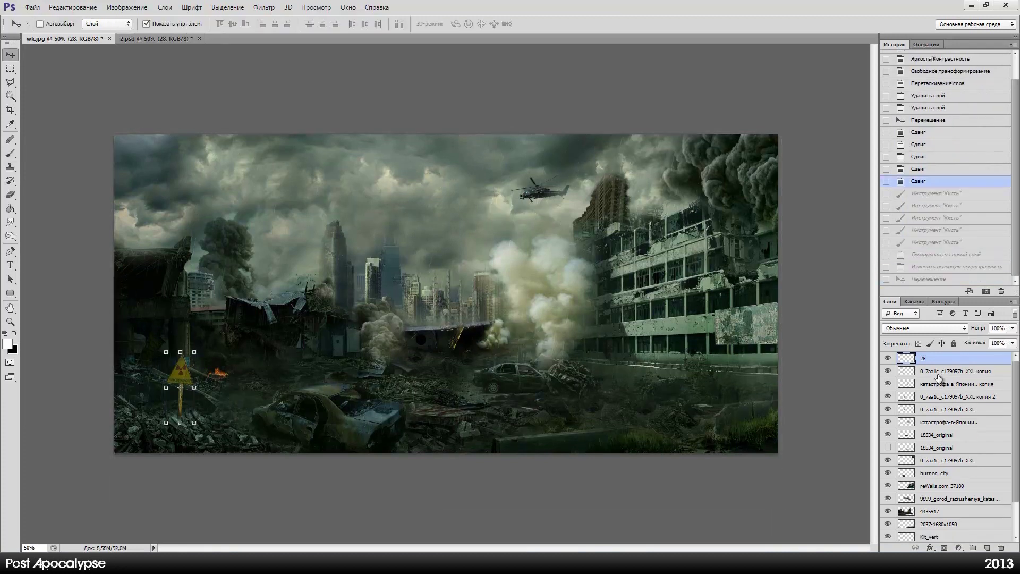
key("v")
key("Delete")
key("ctrl+j")
key("4")
key("9")
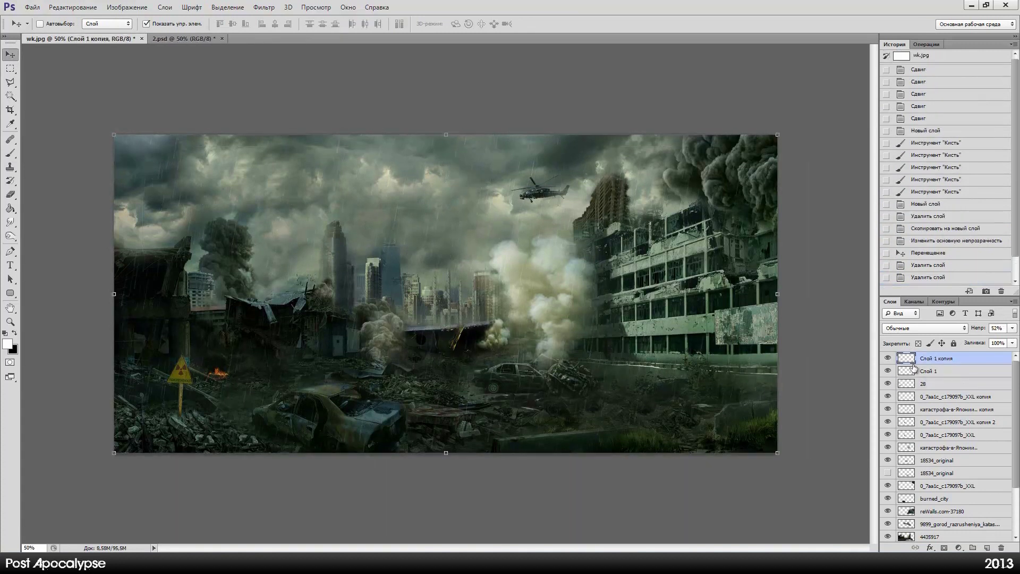
Apply HDR Efex Pro 2 and blend that layer in Soft Light at 55%.
left_click(264, 7)
left_click(451, 252)
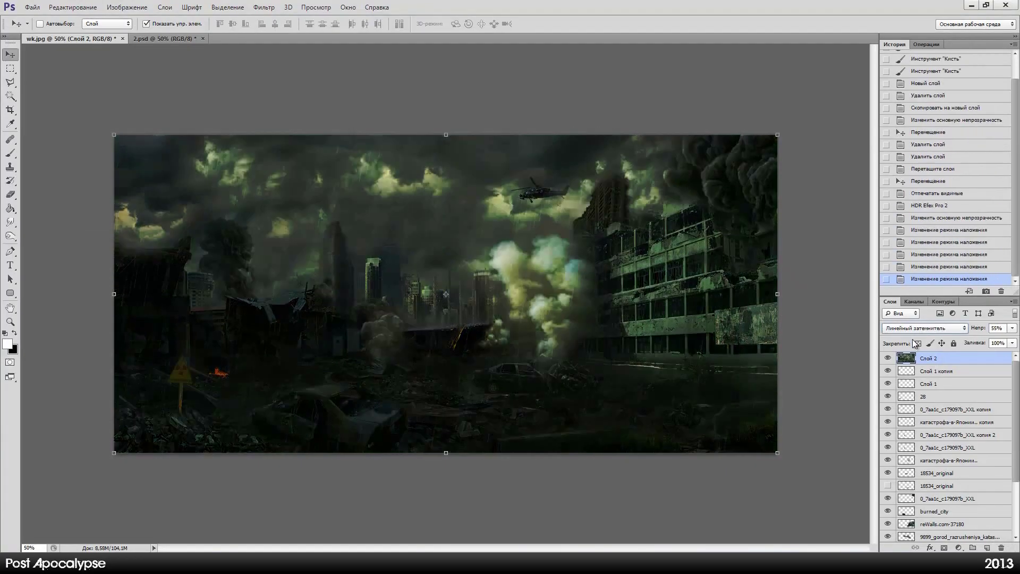
key("shift+plus")
key("shift+plus")
key("shift+plus")
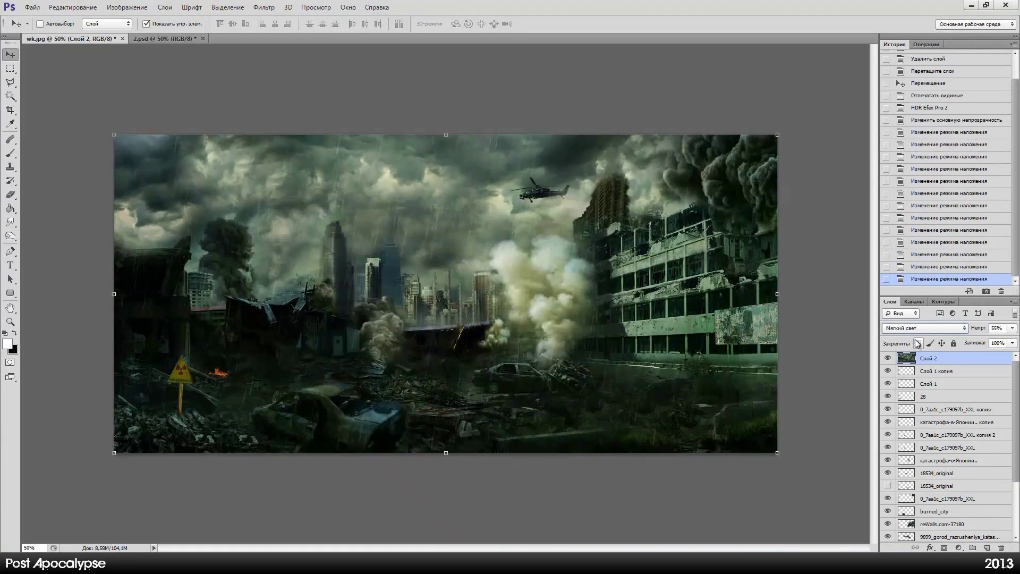
Stamp the visible layers, apply High Pass, and set Hard Light at 51%.
key("ctrl+alt+shift+e")
key("ctrl+shift+bracketright")
left_click(264, 7)
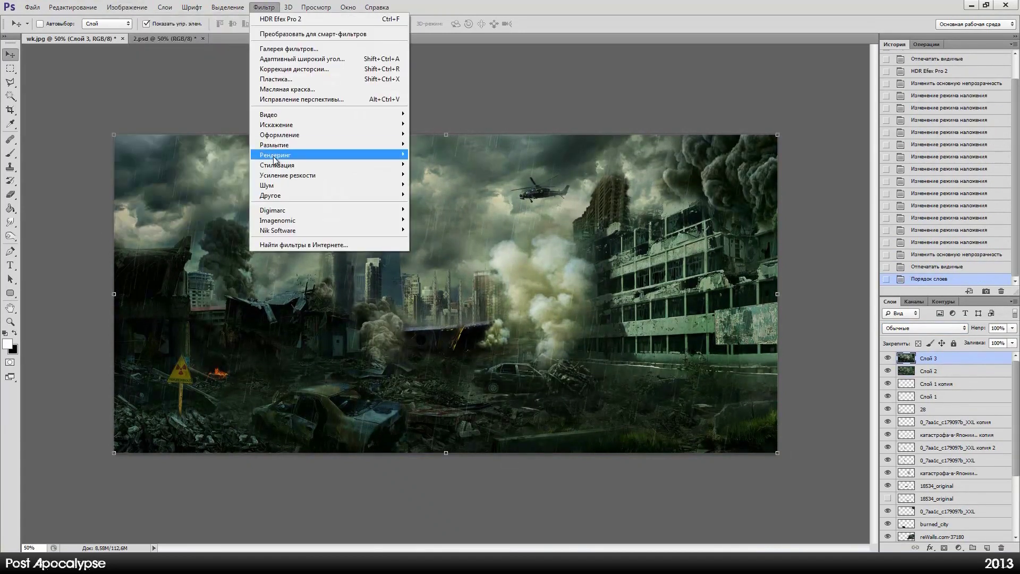
left_click(441, 216)
key("Return")
key("v")
key("5")
key("1")
key("shift+plus")
key("shift+plus")
key("shift+plus")
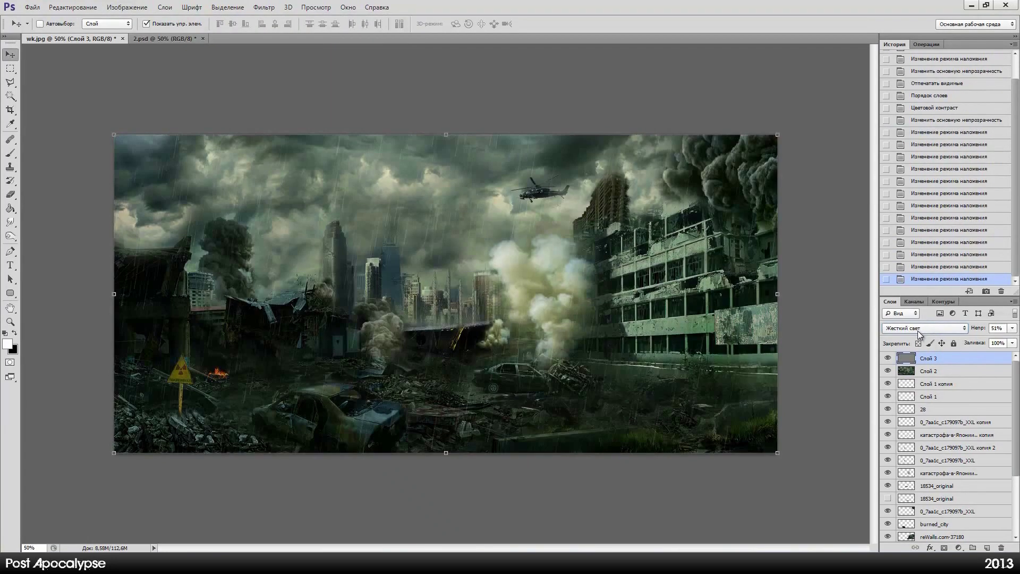
Fill a new layer black, erase its centre with an 825 px eraser, opacity 61%.
key("ctrl+shift+alt+n")
key("ctrl+BackSpace")
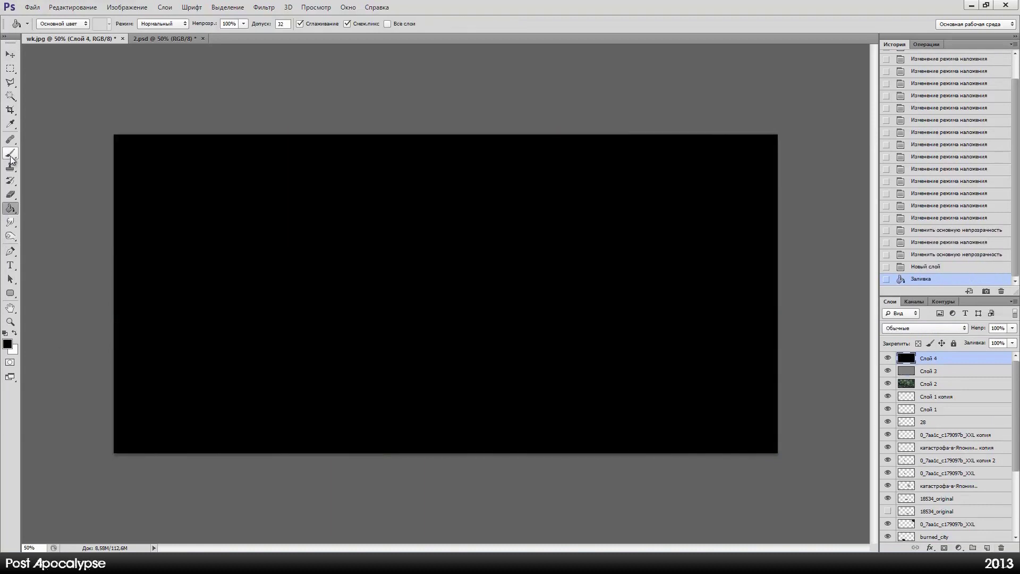
key("e")
left_click_drag(114, 63, 110, 62)
left_click_drag(365, 217, 221, 329)
left_click_drag(212, 266, 478, 371)
left_click_drag(159, 160, 690, 186)
key("v")
key("6")
key("1")
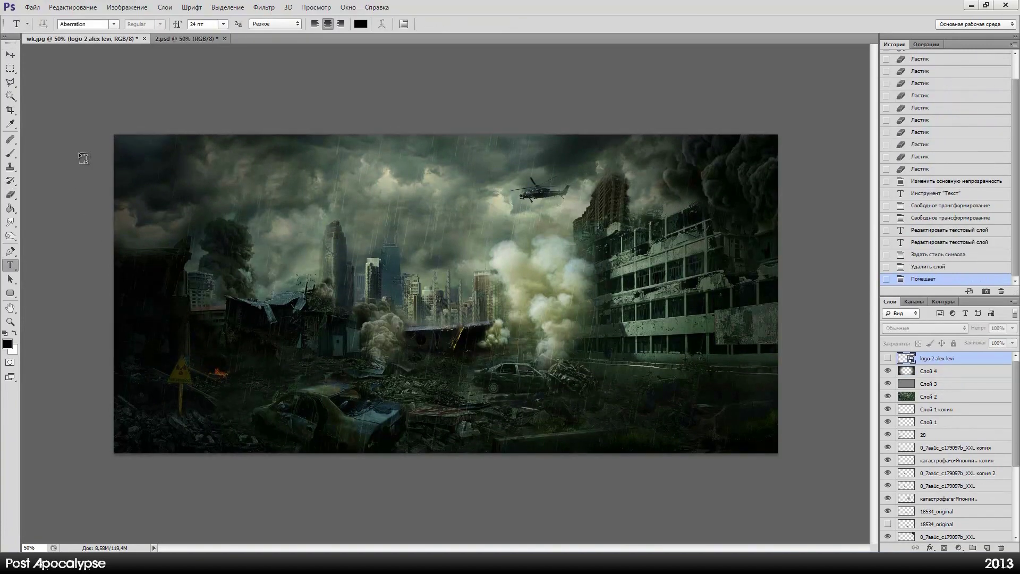